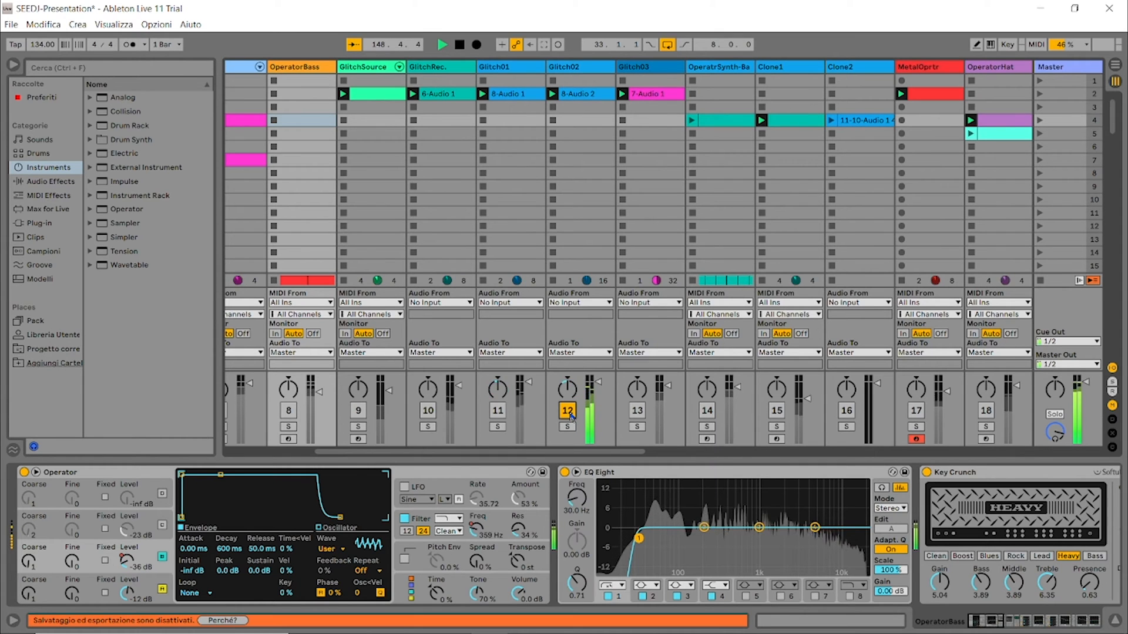
Step: Audition the Glitch03 track in place of Glitch02, and mute it again
{"action": "left_click", "coordinate": [568, 411]}
{"action": "left_click", "coordinate": [637, 411]}
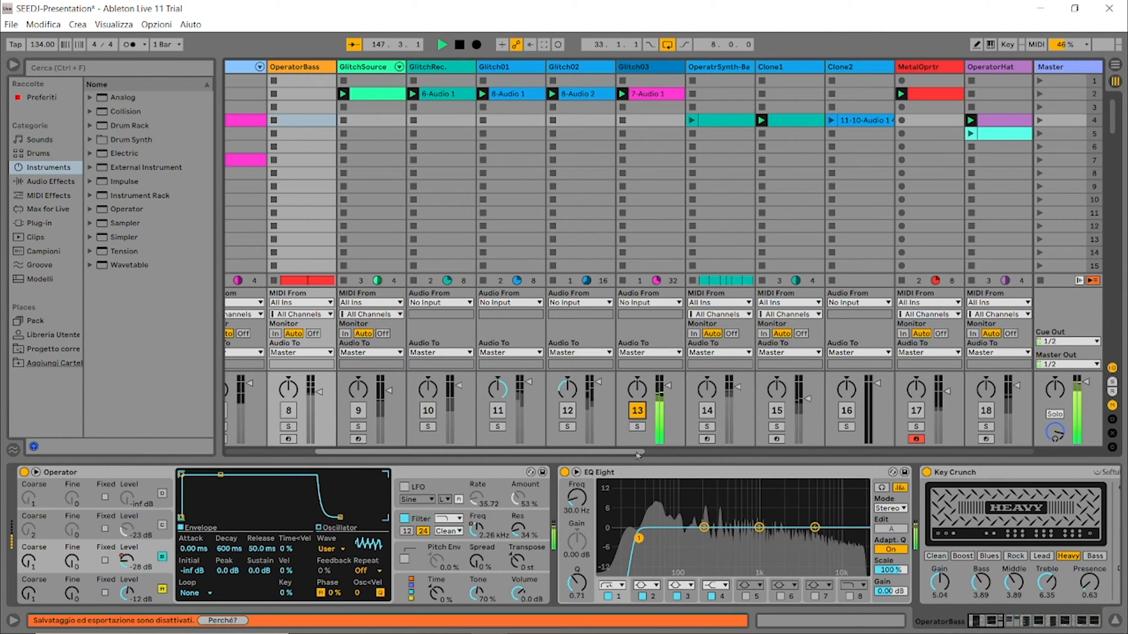
{"action": "left_click", "coordinate": [638, 411]}
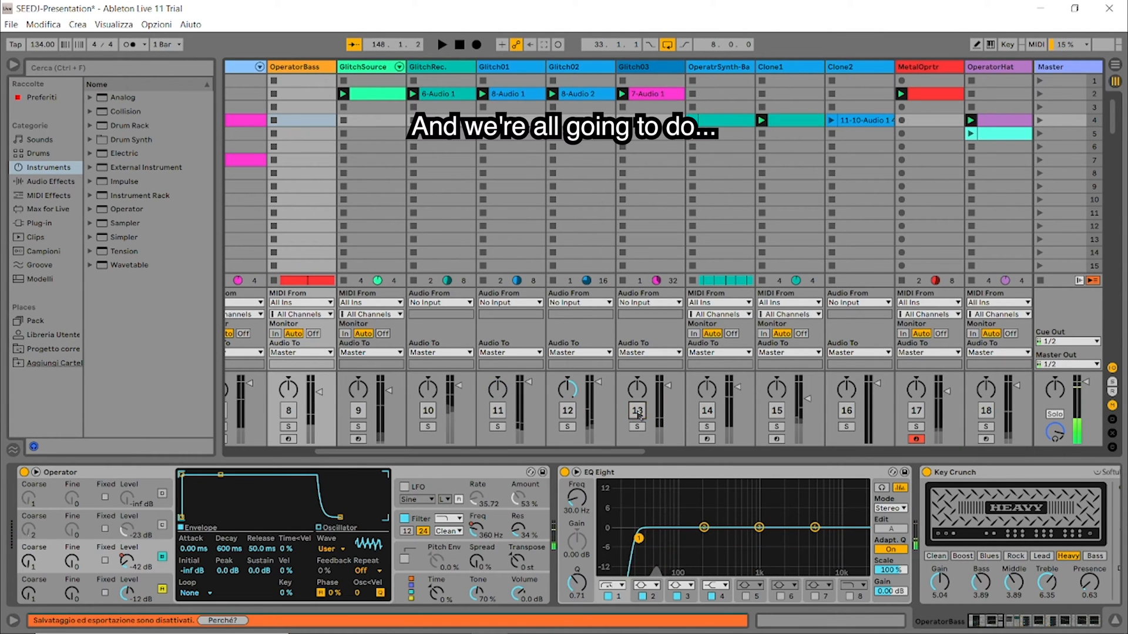
Step: Inspect the device chains of the Glitch01, Glitch02, Glitch03 and GlitchSource tracks one after another
{"action": "left_click", "coordinate": [514, 68]}
{"action": "left_click", "coordinate": [594, 68]}
{"action": "left_click", "coordinate": [635, 69]}
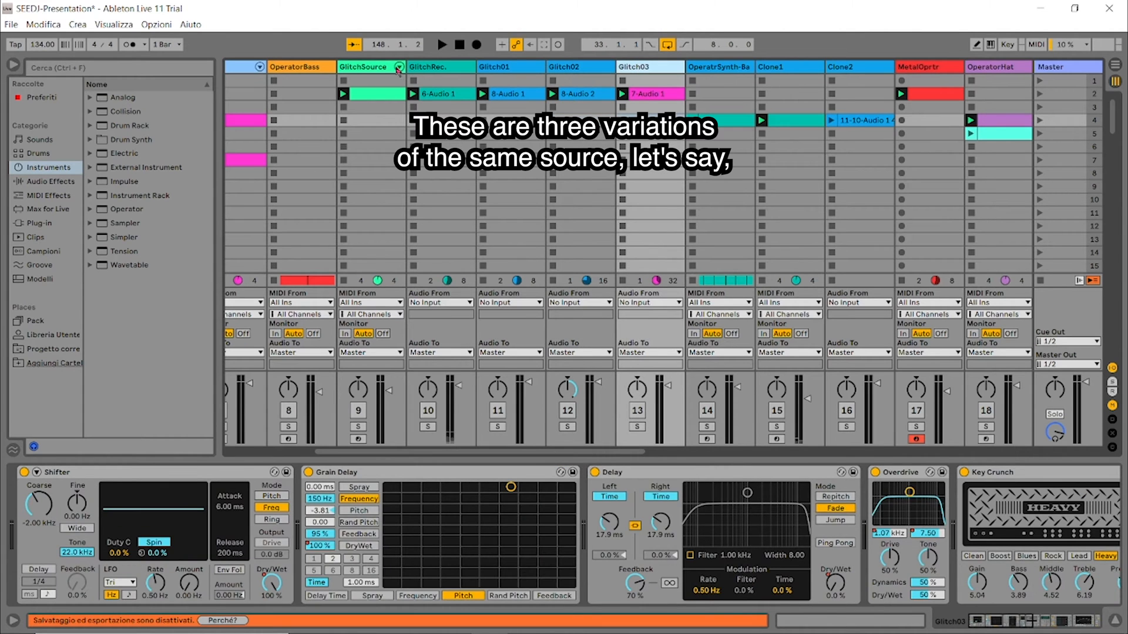
{"action": "left_click", "coordinate": [386, 69]}
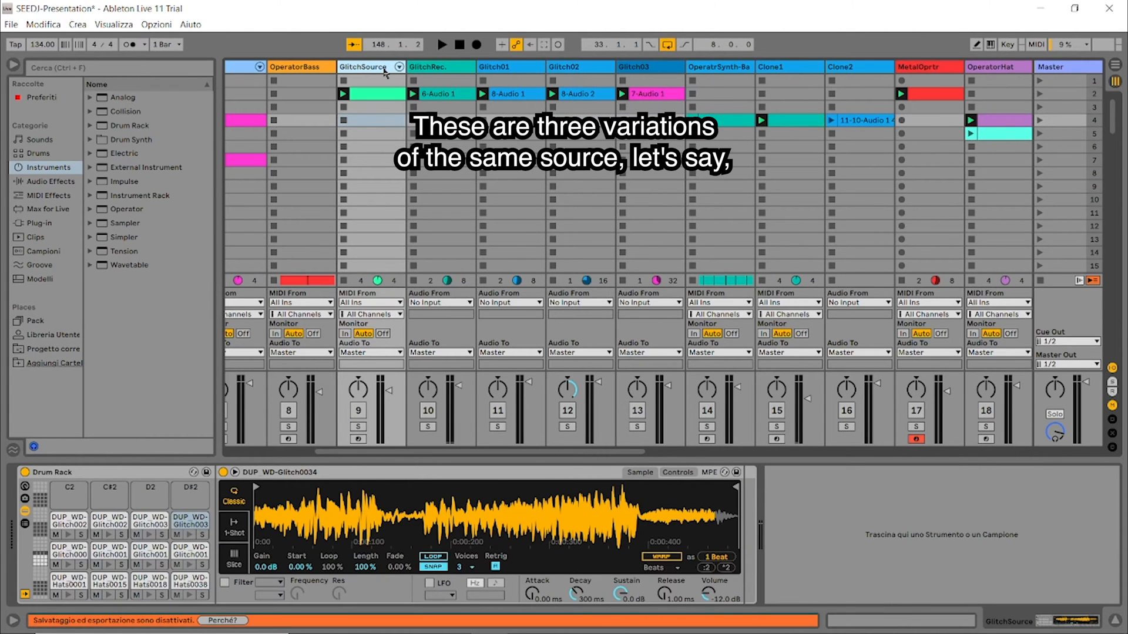
Step: Activate the muted GlitchSource track
{"action": "left_click_drag", "start_coordinate": [644, 452], "coordinate": [579, 453]}
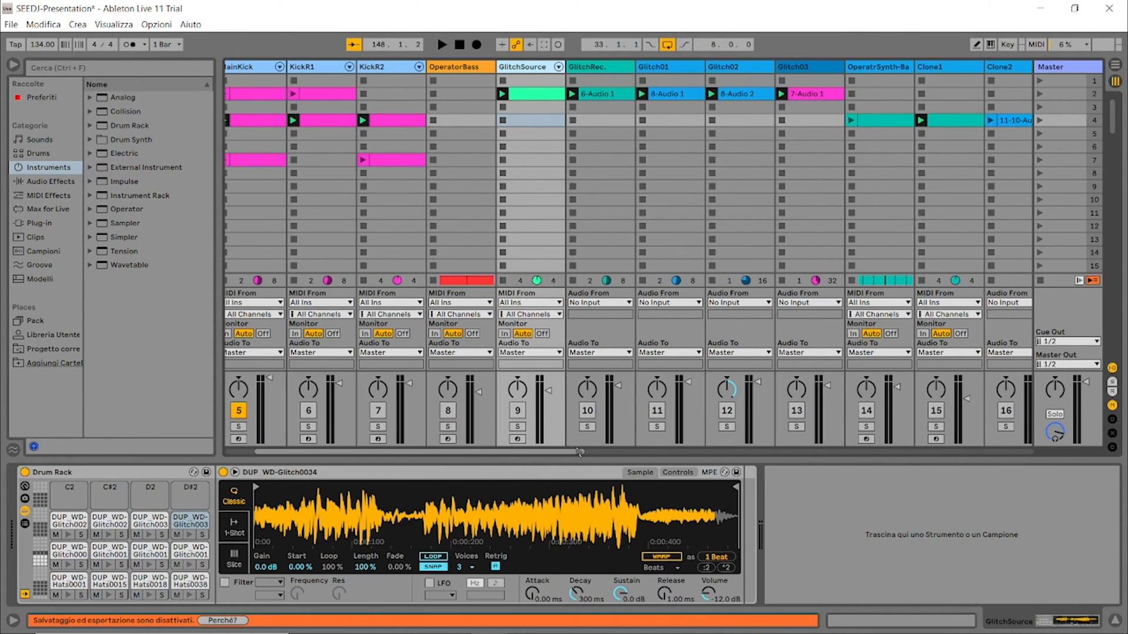
{"action": "left_click", "coordinate": [519, 411]}
{"action": "key", "text": "ctrl+s"}
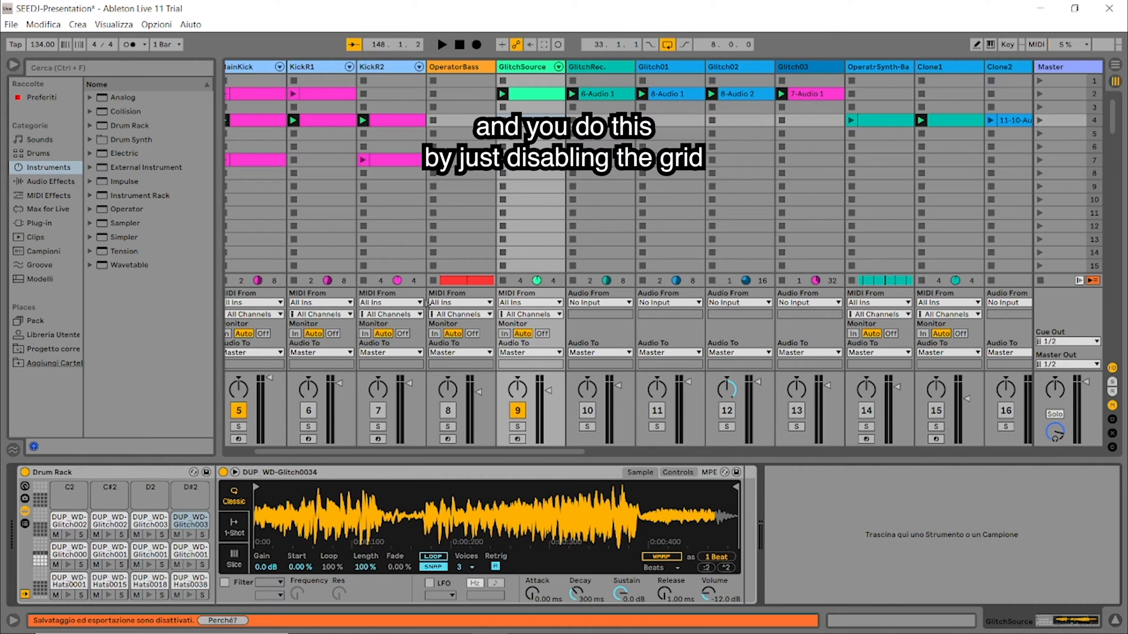
Step: Open the GlitchSource clip in scene 2, check that its grid is off, and add a very short Glitch0026 note just after 1.2
{"action": "double_click", "coordinate": [547, 100]}
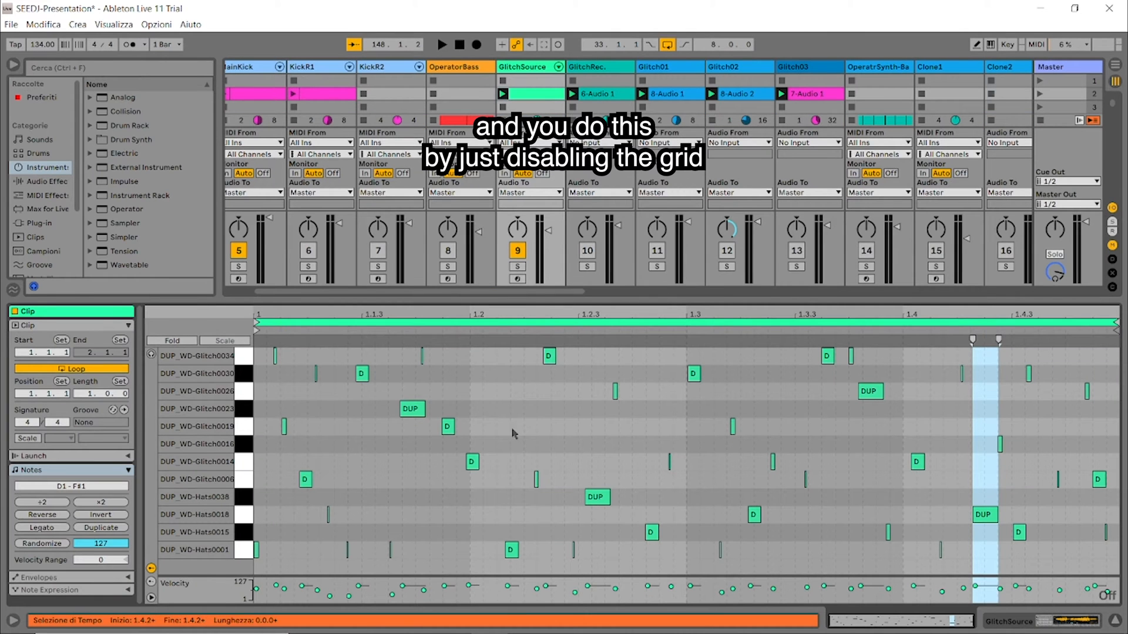
{"action": "right_click", "coordinate": [493, 413]}
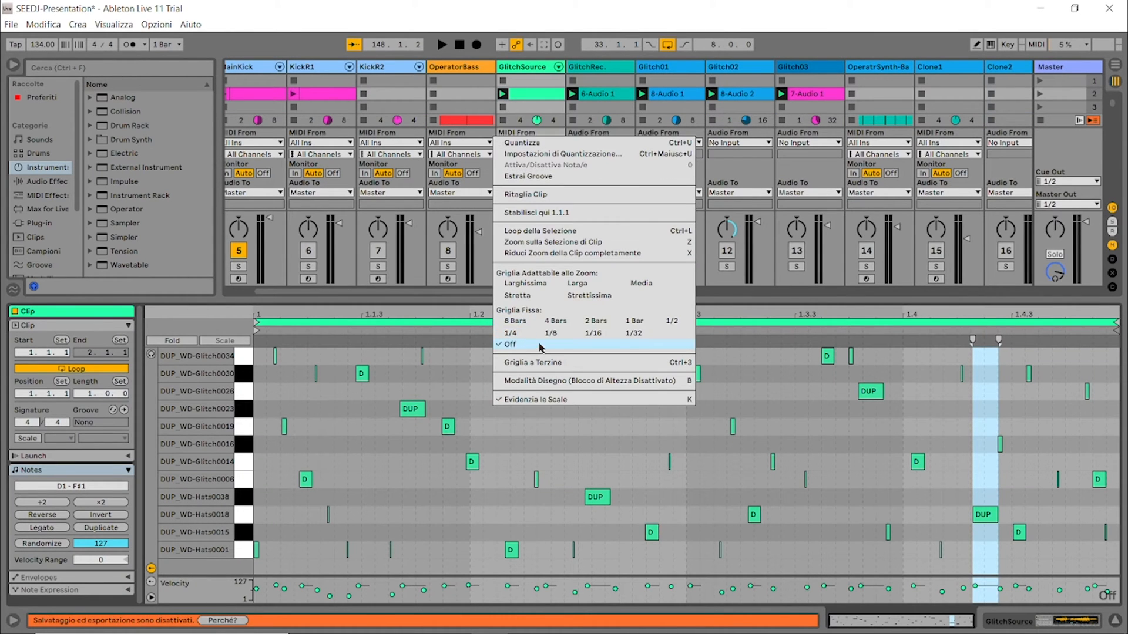
{"action": "left_click", "coordinate": [375, 396]}
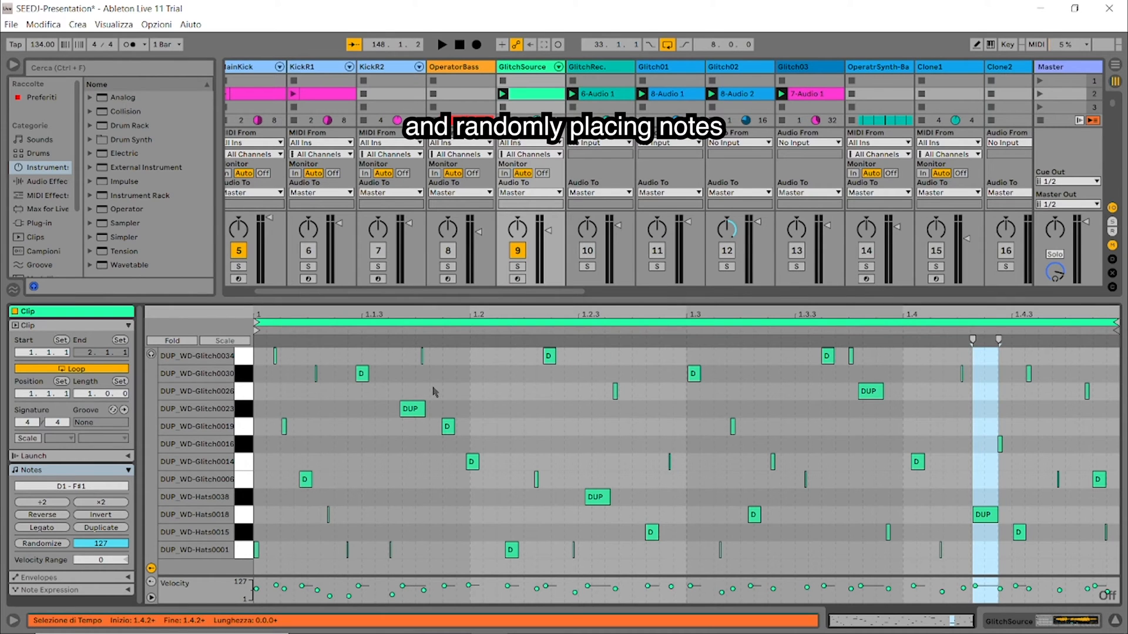
{"action": "left_click", "coordinate": [486, 392]}
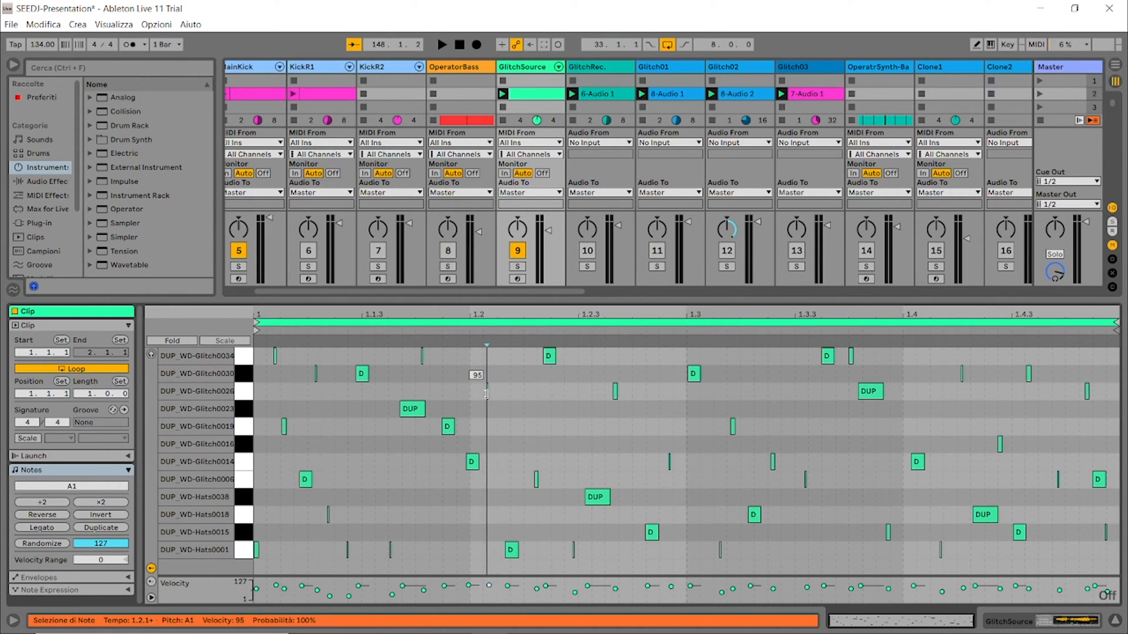
{"action": "left_click", "coordinate": [488, 394]}
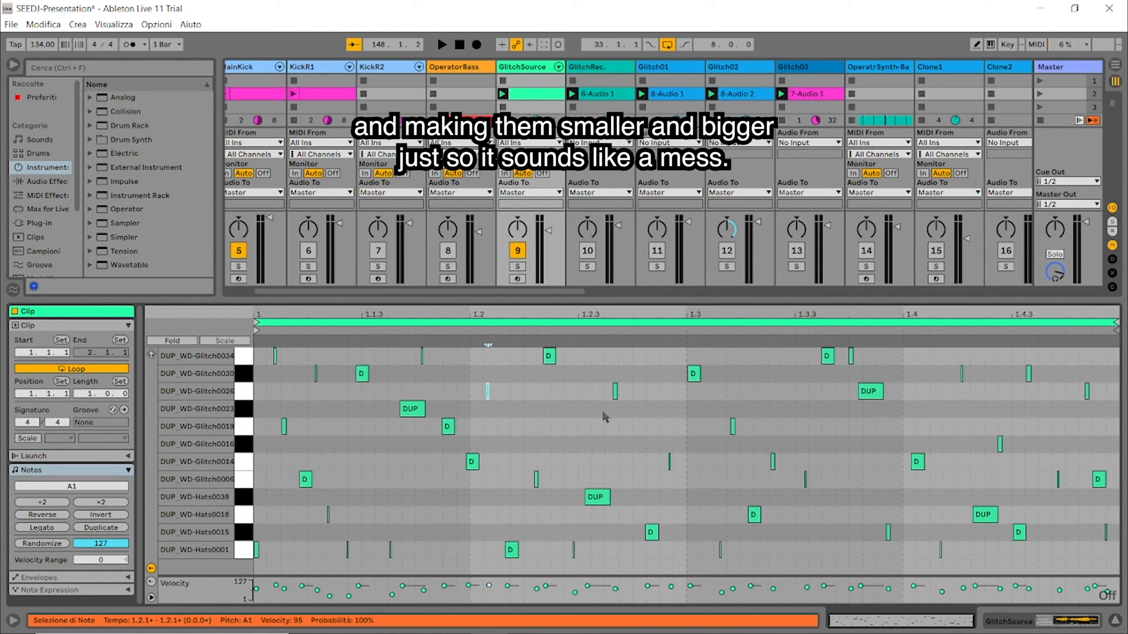
Step: Solo the GlitchSource track, show its Drum Rack and listen to the original glitch pattern
{"action": "left_click", "coordinate": [517, 266]}
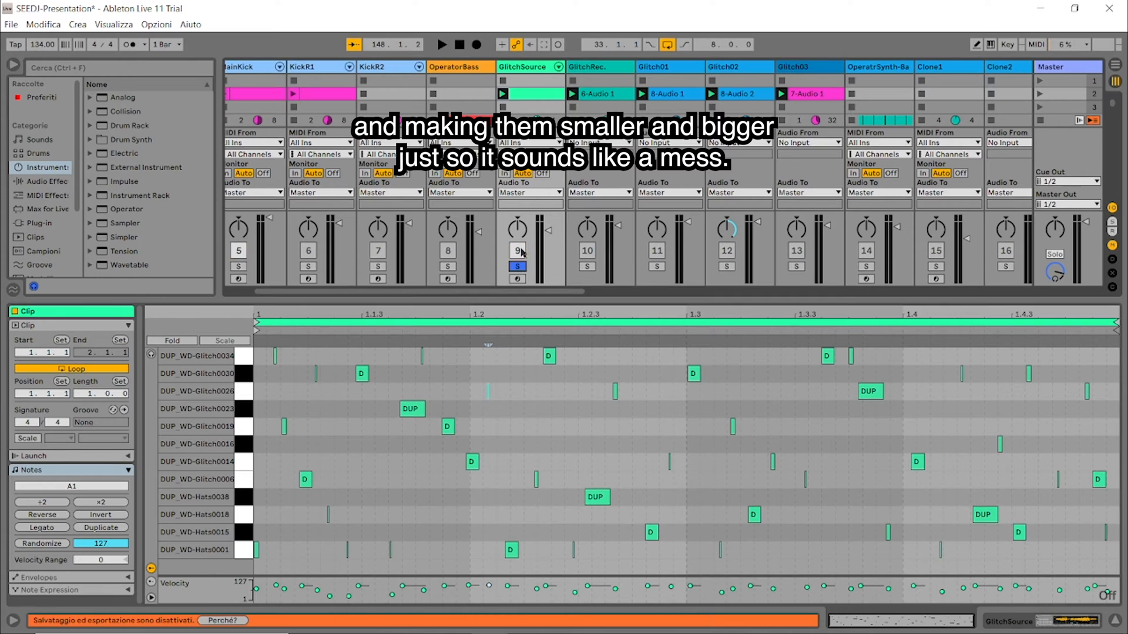
{"action": "double_click", "coordinate": [520, 71]}
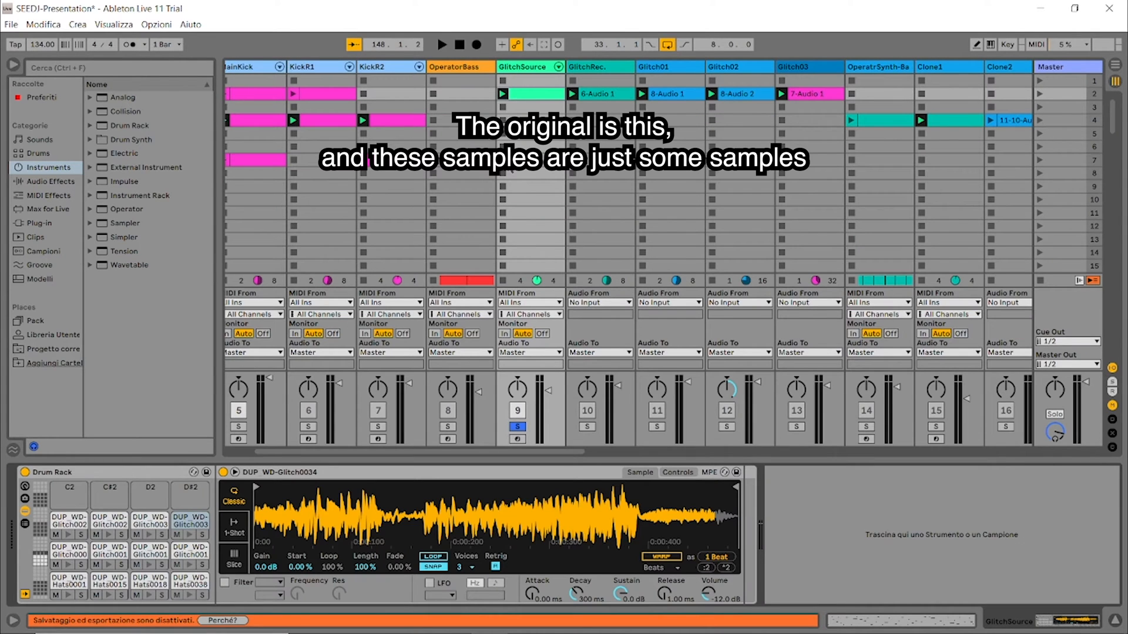
{"action": "key", "text": "space"}
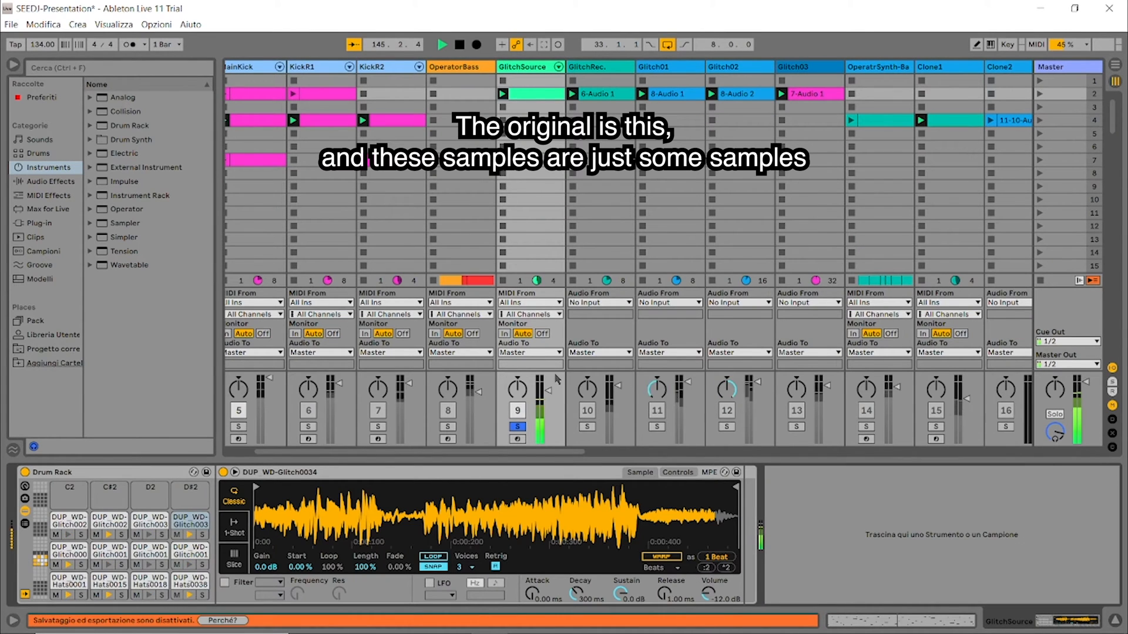
{"action": "key", "text": "space"}
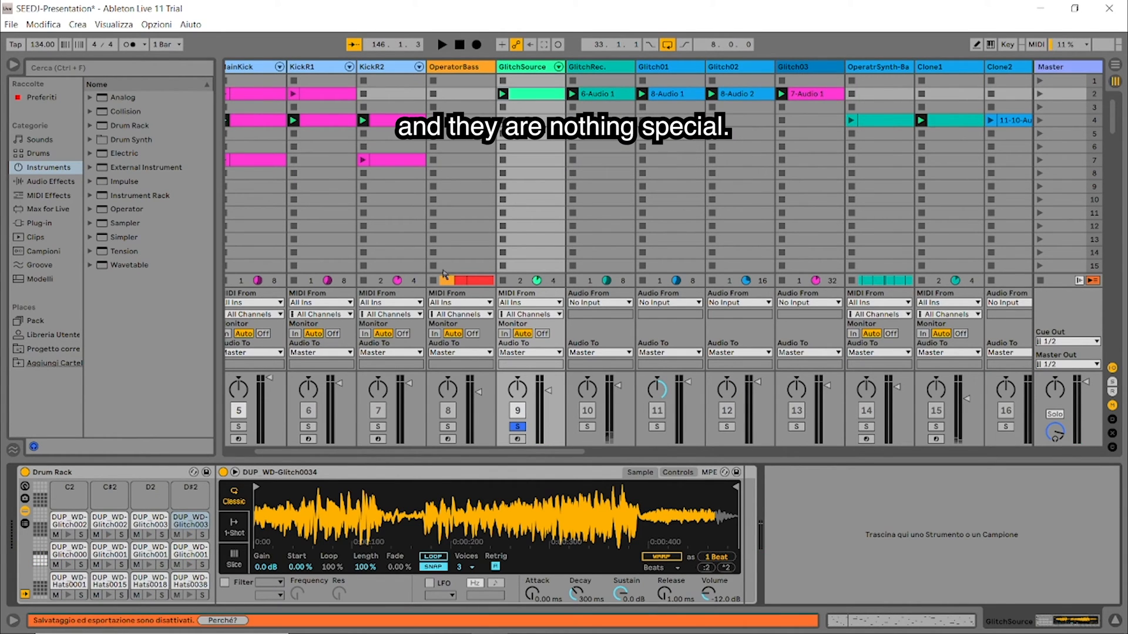
Step: Create a GlitchSource clip in scene 4 with 1/16 notes on Hats0001 at 1, Glitch0026 at 1.1.4 and Glitch0023 at 1.2.3
{"action": "double_click", "coordinate": [519, 121]}
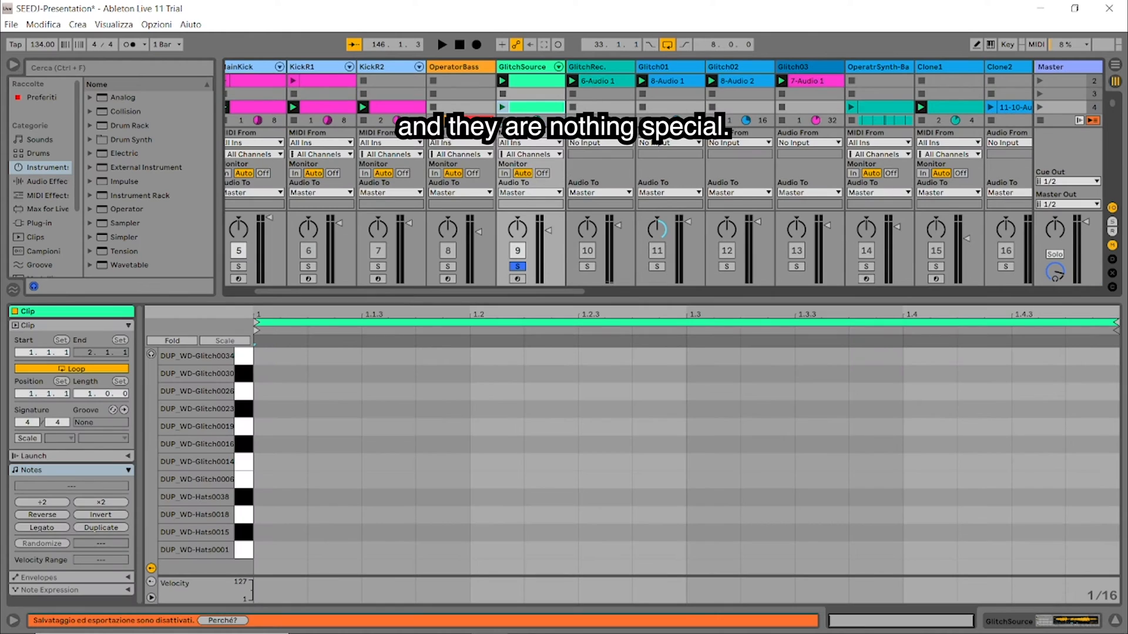
{"action": "key", "text": "space"}
{"action": "key", "text": "space"}
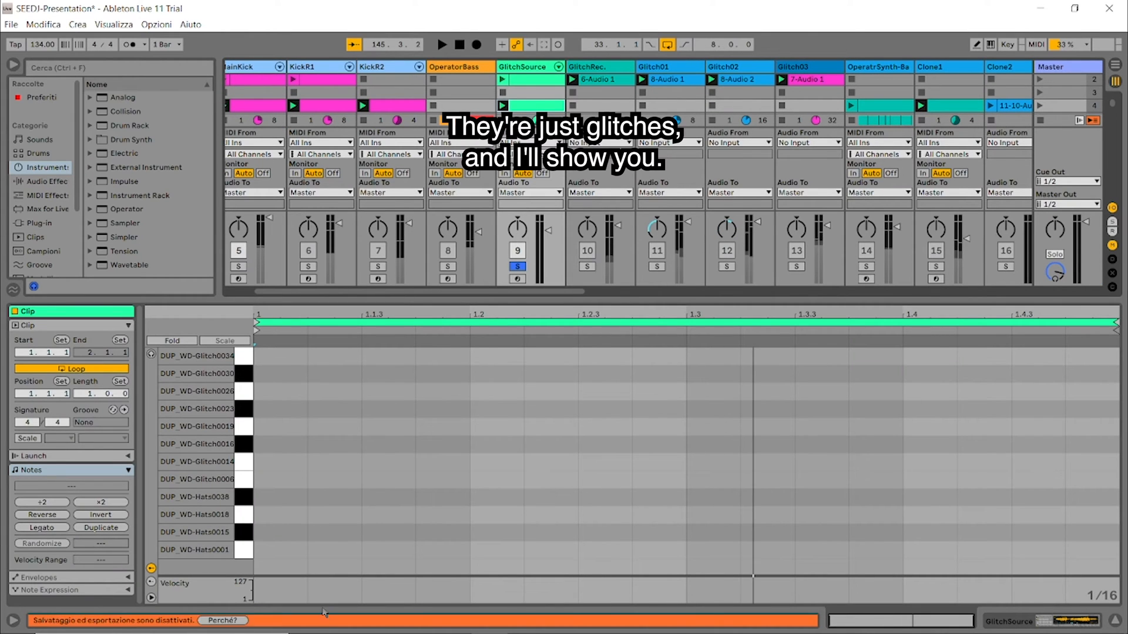
{"action": "double_click", "coordinate": [294, 552]}
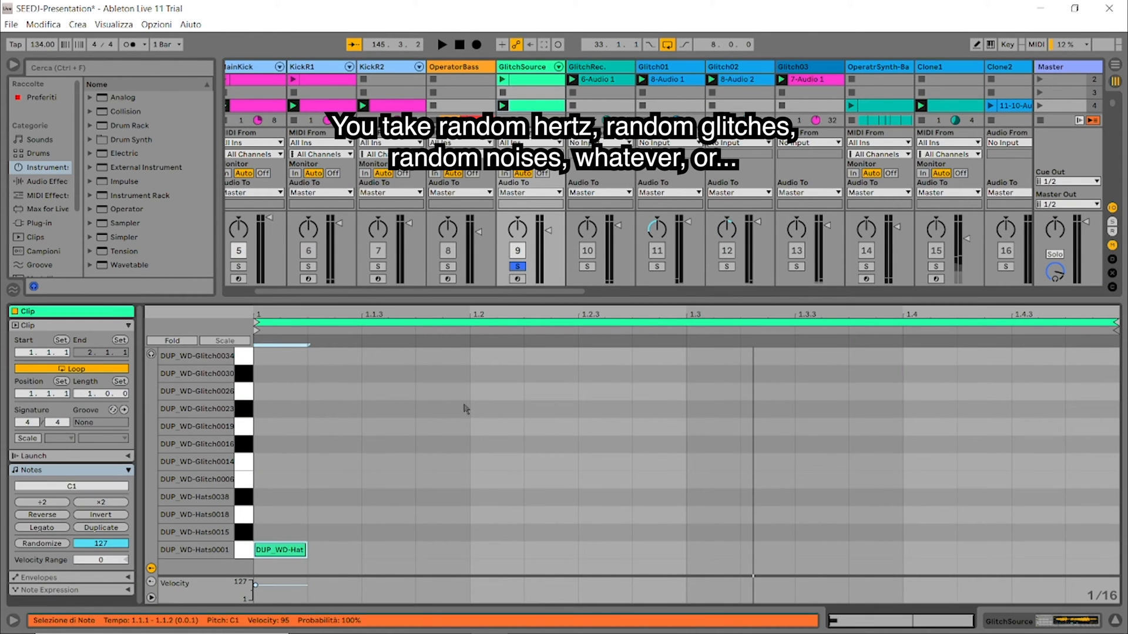
{"action": "double_click", "coordinate": [439, 393]}
{"action": "double_click", "coordinate": [621, 414]}
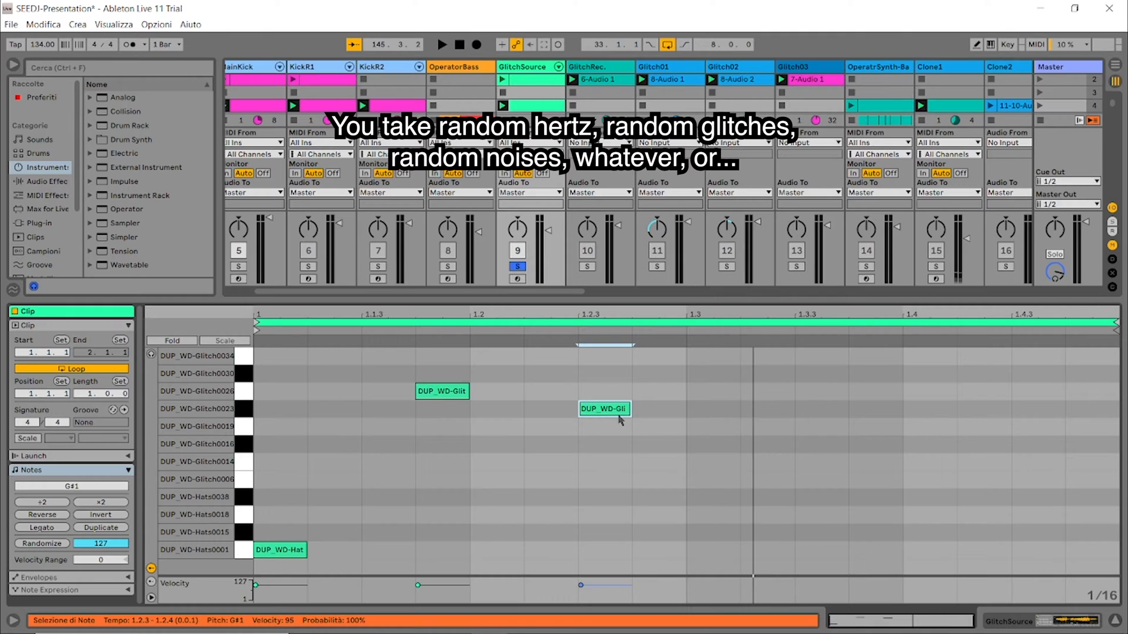
Step: Lengthen the Glitch0023 note to end at 1.3, and add Hats0038 notes at 1.3 and 1.3.4
{"action": "key", "text": "space"}
{"action": "left_click_drag", "start_coordinate": [629, 410], "coordinate": [685, 409]}
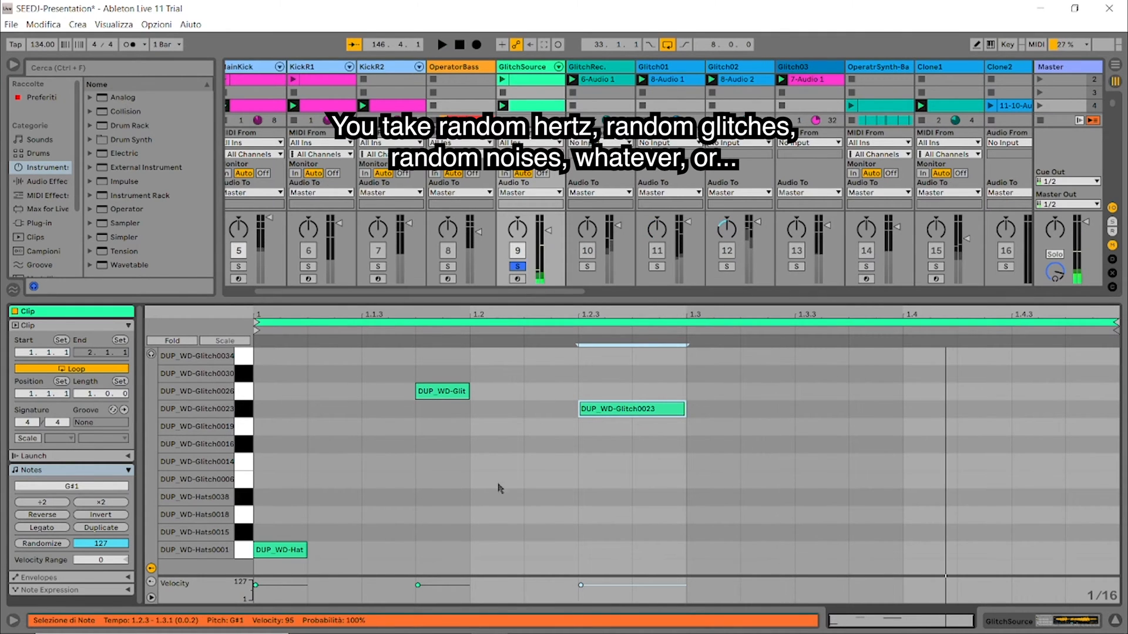
{"action": "double_click", "coordinate": [723, 498]}
{"action": "left_click", "coordinate": [849, 503]}
{"action": "double_click", "coordinate": [856, 504]}
Step: Play the new clip, deleting its Glitch0026 and Glitch0023 notes, and stop playback
{"action": "key", "text": "space"}
{"action": "left_click_drag", "start_coordinate": [690, 382], "coordinate": [371, 432]}
{"action": "key", "text": "Delete"}
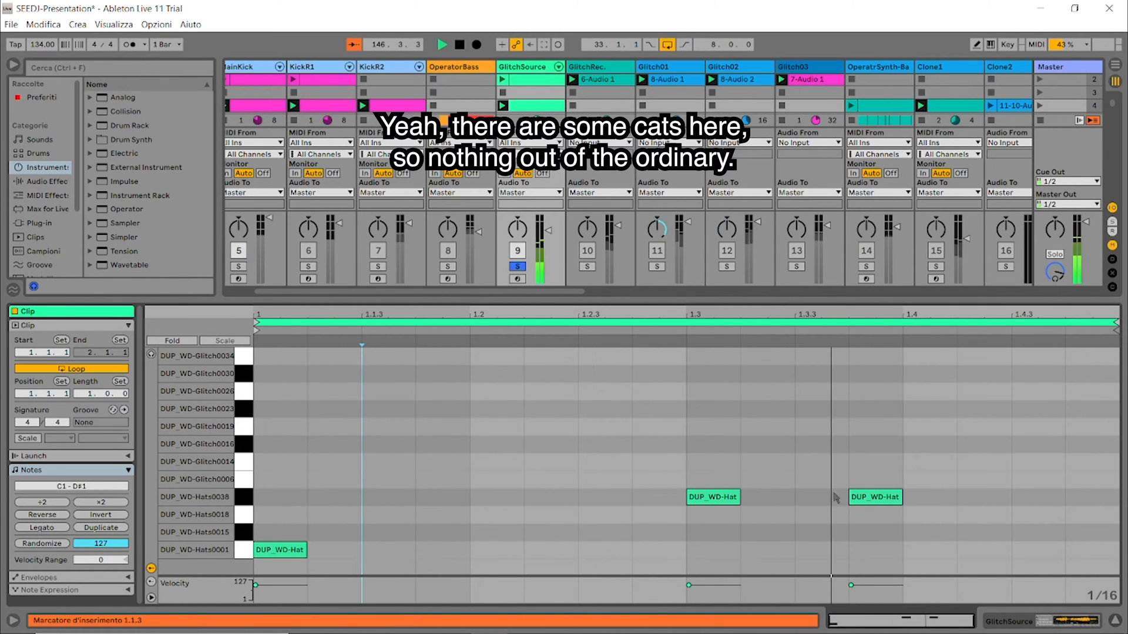
{"action": "key", "text": "space"}
{"action": "key", "text": "ctrl+s"}
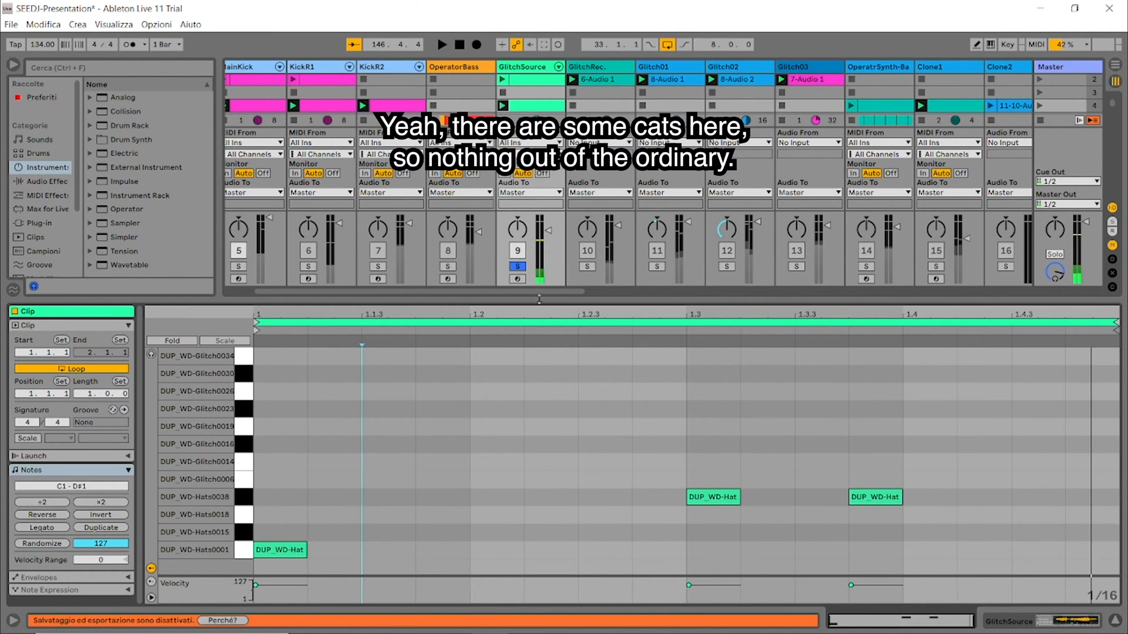
Step: Reopen the dense glitch clip of GlitchSource in scene 2 and launch it
{"action": "double_click", "coordinate": [537, 69]}
{"action": "scroll", "coordinate": [524, 109], "scroll_direction": "up", "scroll_amount": 1}
{"action": "double_click", "coordinate": [517, 97]}
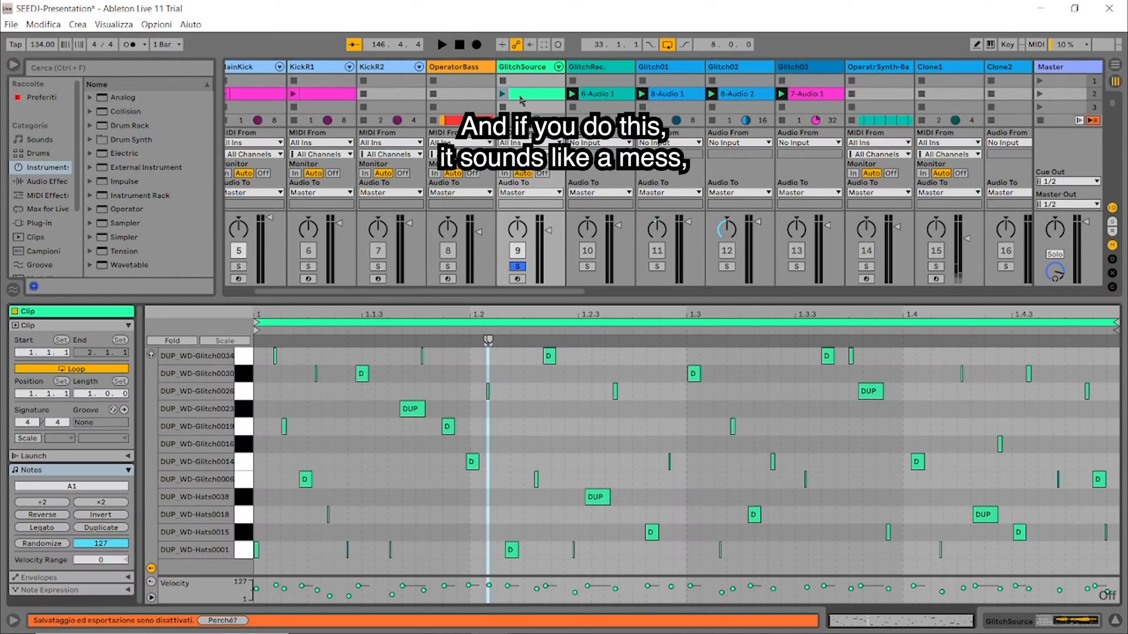
{"action": "left_click", "coordinate": [503, 94]}
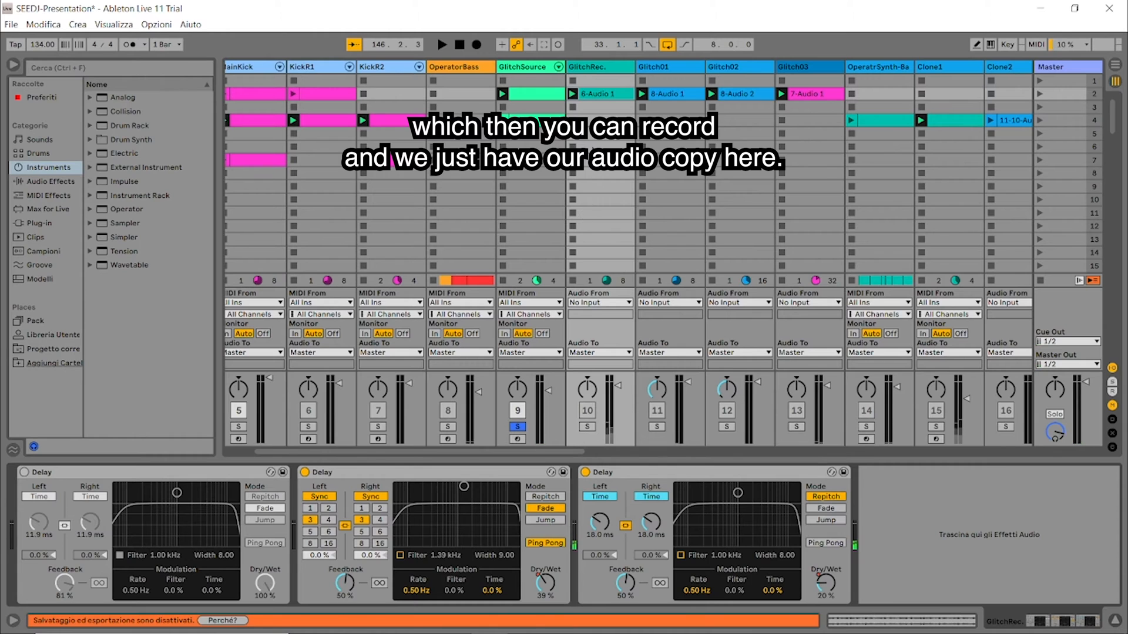
Step: Open the recorded 6-Audio 1 clip on the GlitchRec. track, solo that track and play it
{"action": "double_click", "coordinate": [607, 93]}
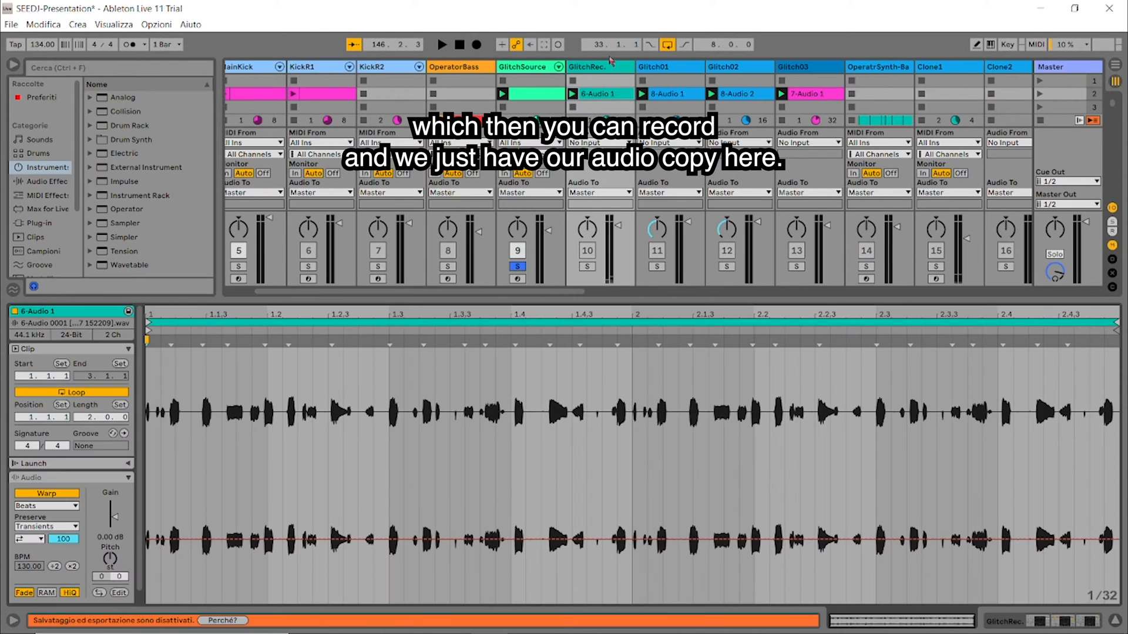
{"action": "left_click", "coordinate": [591, 267]}
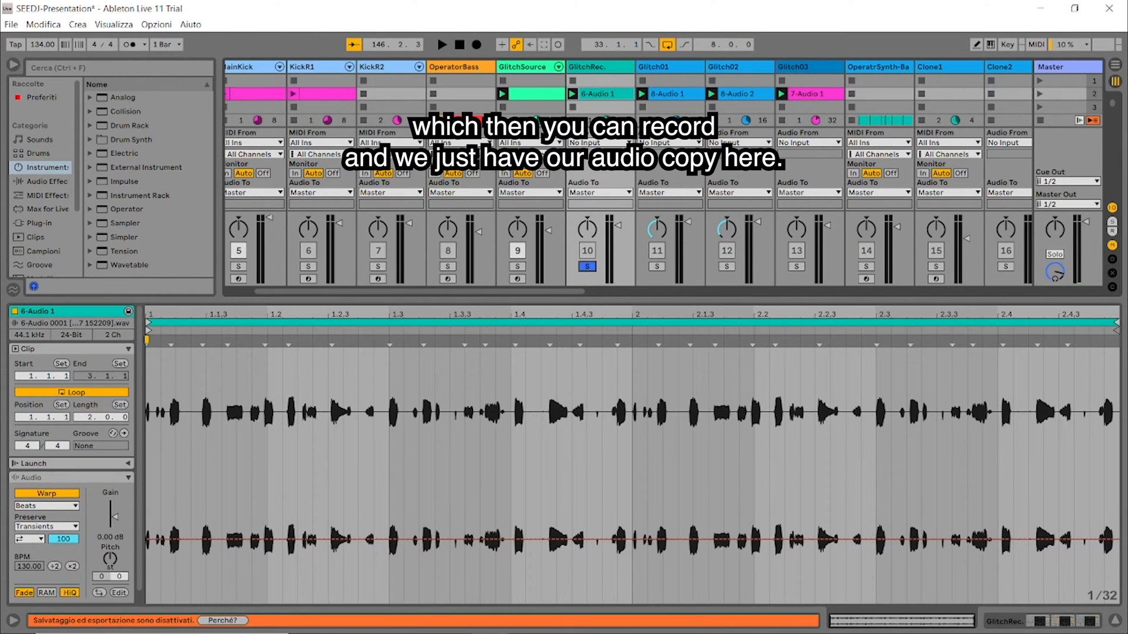
{"action": "key", "text": "space"}
Step: Show the GlitchRec. device chain, stop playback and switch off the third and second Delay
{"action": "double_click", "coordinate": [613, 68]}
{"action": "key", "text": "space"}
{"action": "left_click", "coordinate": [585, 472]}
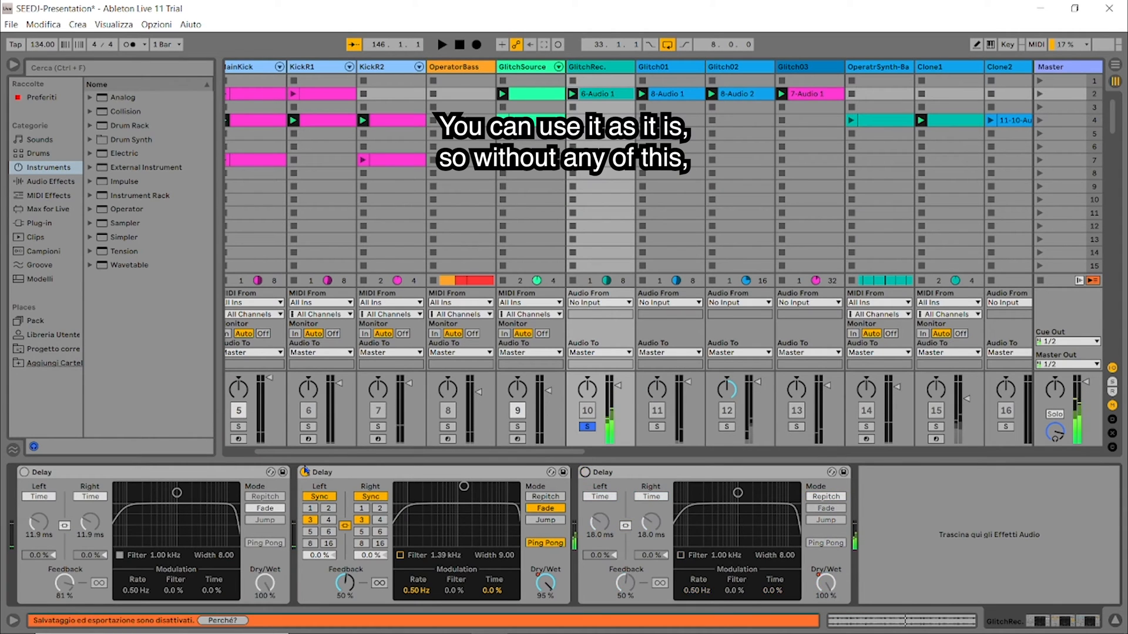
{"action": "left_click", "coordinate": [305, 473]}
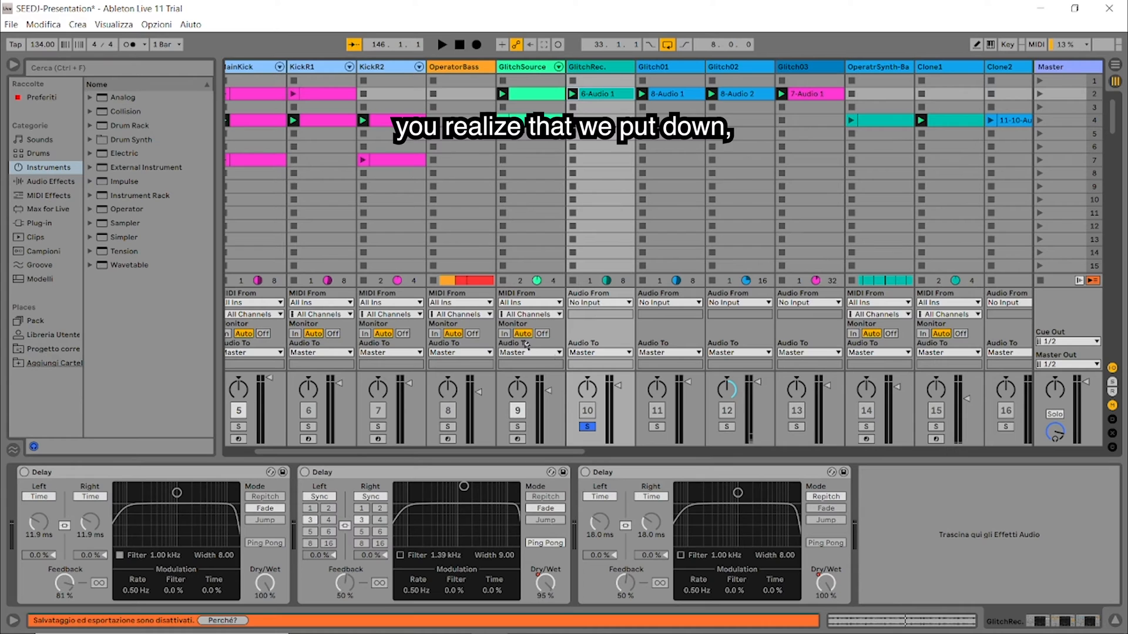
Step: Open the 6-Audio 1 clip and try stretching its glitches by adding and moving warp markers near the start
{"action": "double_click", "coordinate": [602, 95]}
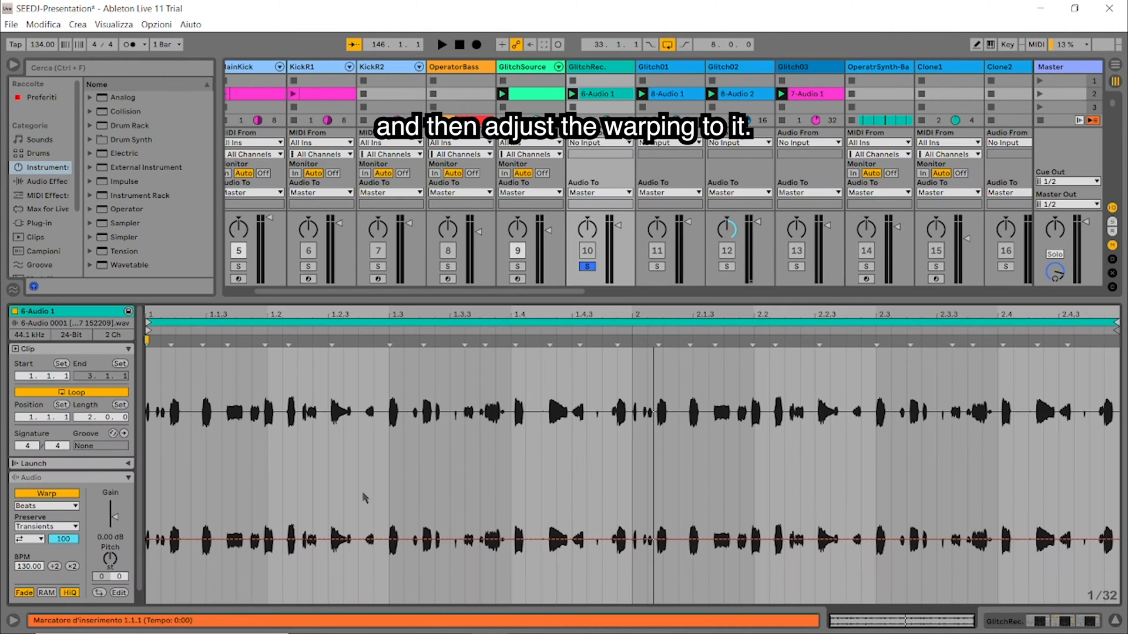
{"action": "left_click", "coordinate": [171, 351]}
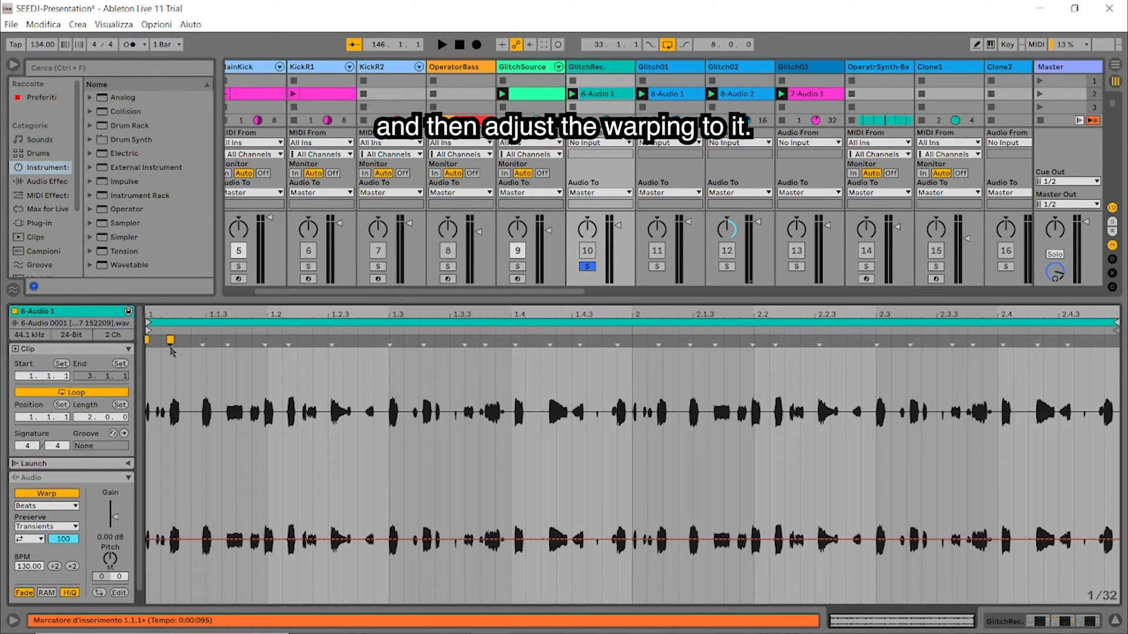
{"action": "mouse_move", "coordinate": [176, 340]}
{"action": "left_mouse_down"}
{"action": "mouse_move", "coordinate": [239, 373]}
{"action": "mouse_move", "coordinate": [333, 369]}
{"action": "left_mouse_up"}
{"action": "double_click", "coordinate": [338, 360]}
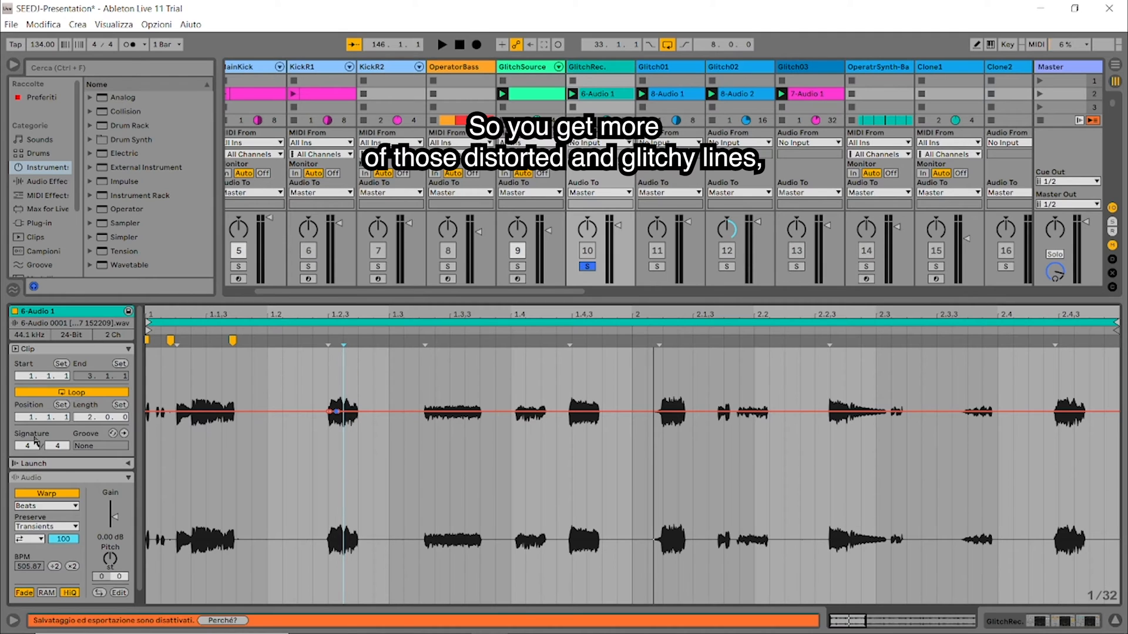
Step: Look through the 6-Audio 1 clip settings and undo the warp marker edits
{"action": "scroll", "coordinate": [63, 470], "scroll_direction": "down", "scroll_amount": 1}
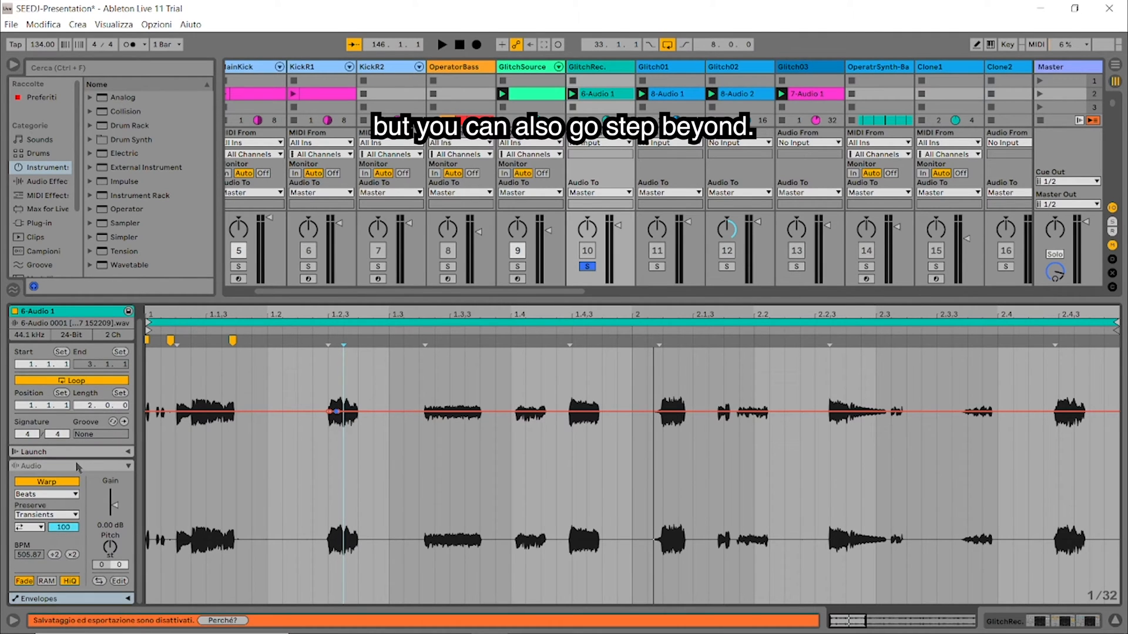
{"action": "scroll", "coordinate": [78, 467], "scroll_direction": "up", "scroll_amount": 1}
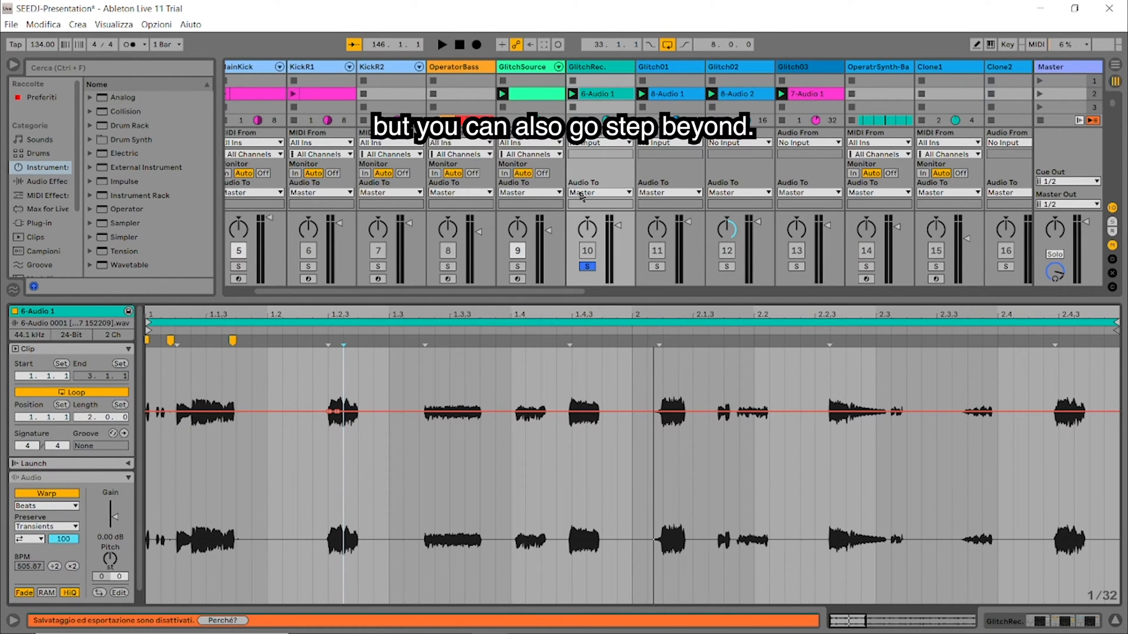
{"action": "key", "text": "ctrl+z"}
{"action": "key", "text": "ctrl+z"}
{"action": "key", "text": "ctrl+z"}
{"action": "key", "text": "ctrl+z"}
{"action": "key", "text": "ctrl+z"}
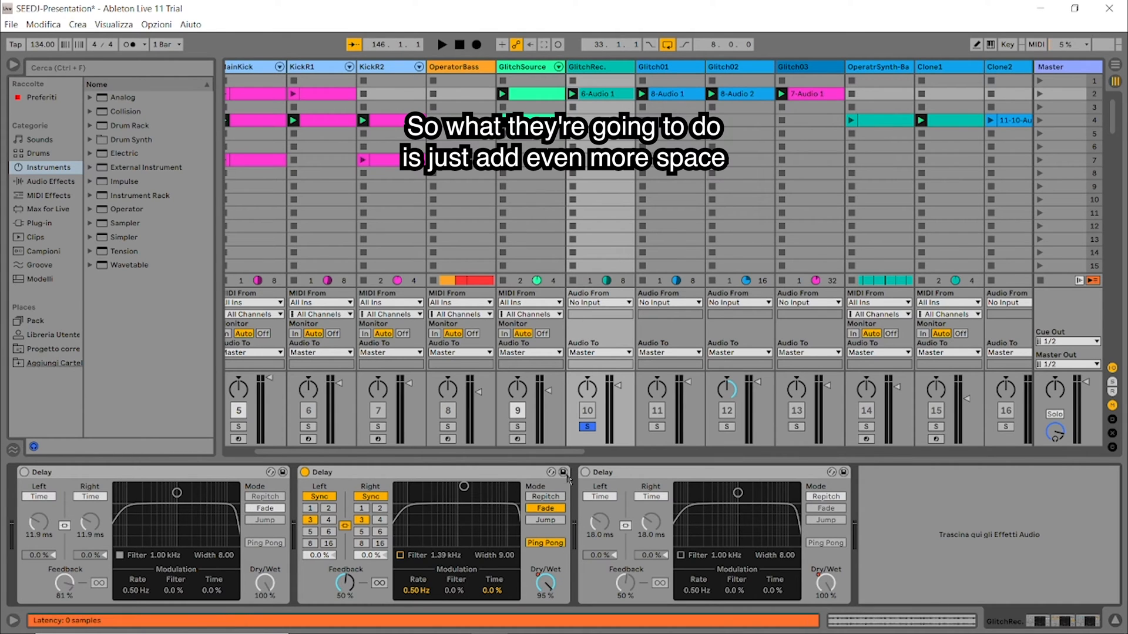
Step: Play the soloed GlitchRec. track to hear it through its Delay effects
{"action": "key", "text": "space"}
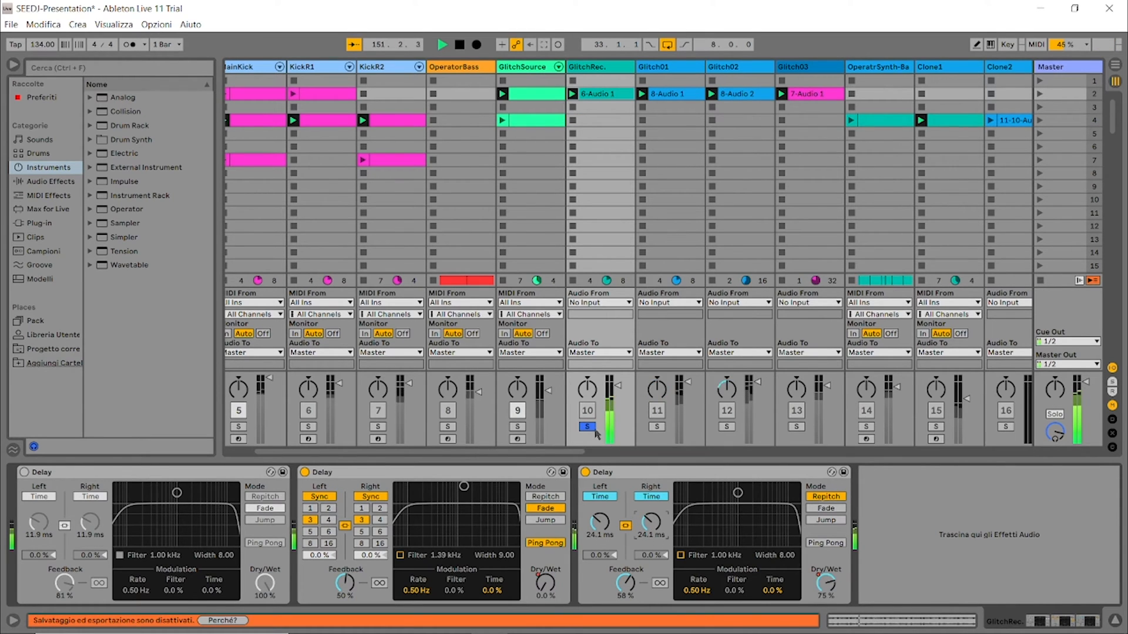
Step: Take GlitchRec. out of solo, solo Glitch01 and open its 8-Audio 1 clip to examine the warp markers
{"action": "left_click", "coordinate": [588, 427]}
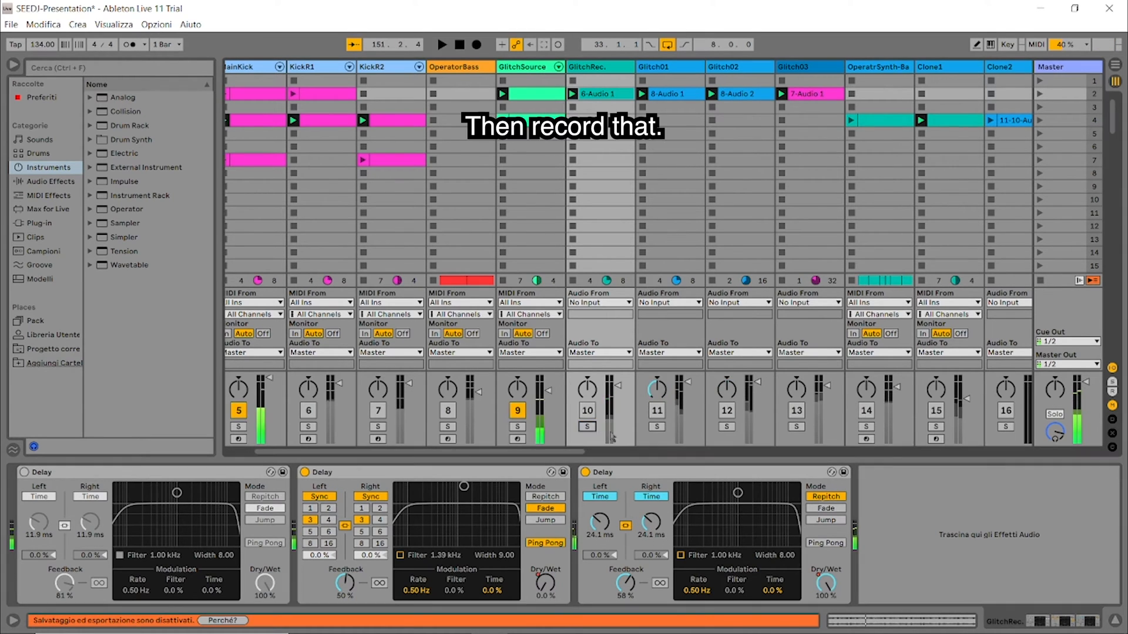
{"action": "left_click", "coordinate": [657, 427]}
{"action": "double_click", "coordinate": [646, 93]}
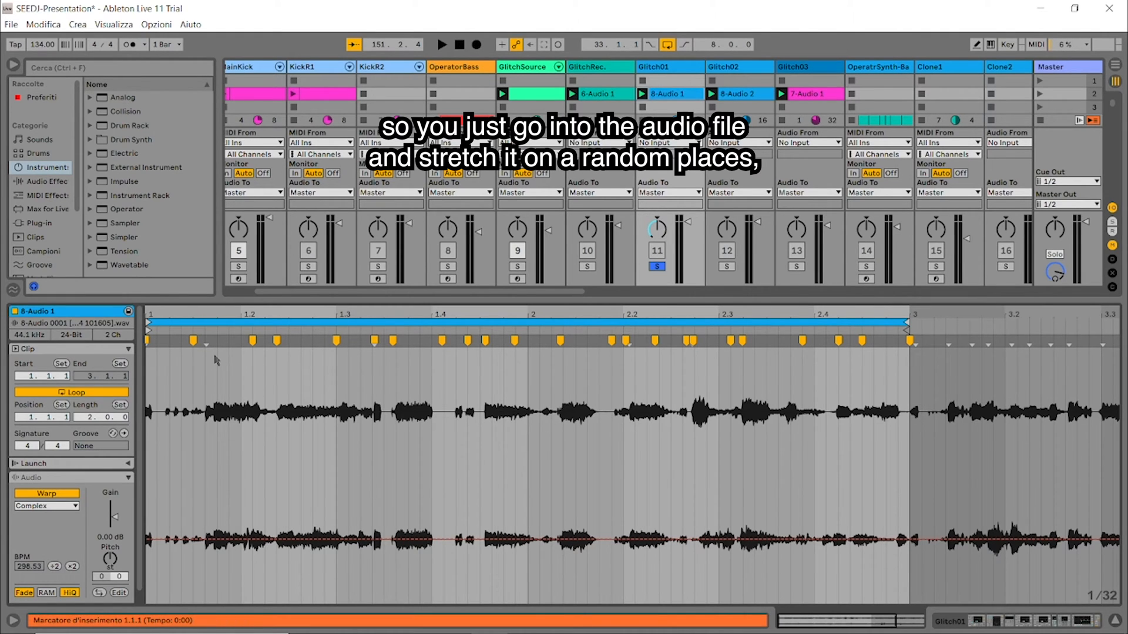
{"action": "left_click_drag", "start_coordinate": [215, 313], "coordinate": [214, 331]}
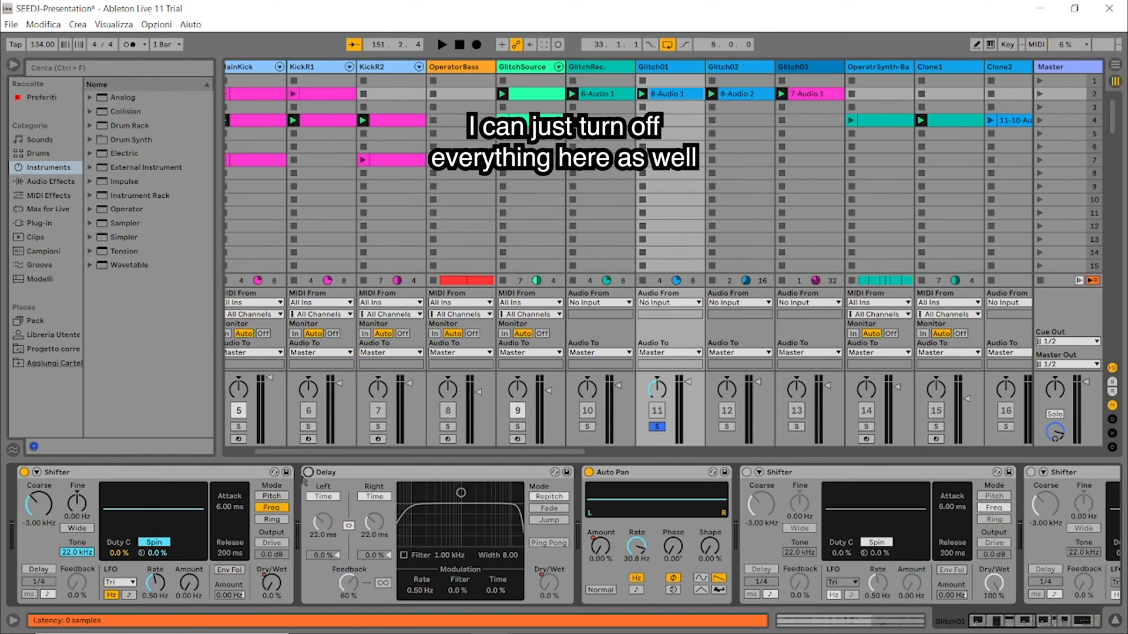
Step: Switch off the first Shifter, Auto Pan, Overdrive, Glue Compressor and EQ Eight in the Glitch01 device chain
{"action": "left_click", "coordinate": [24, 473]}
{"action": "left_click", "coordinate": [589, 472]}
{"action": "left_click_drag", "start_coordinate": [1027, 625], "coordinate": [1049, 628]}
{"action": "left_click", "coordinate": [907, 472]}
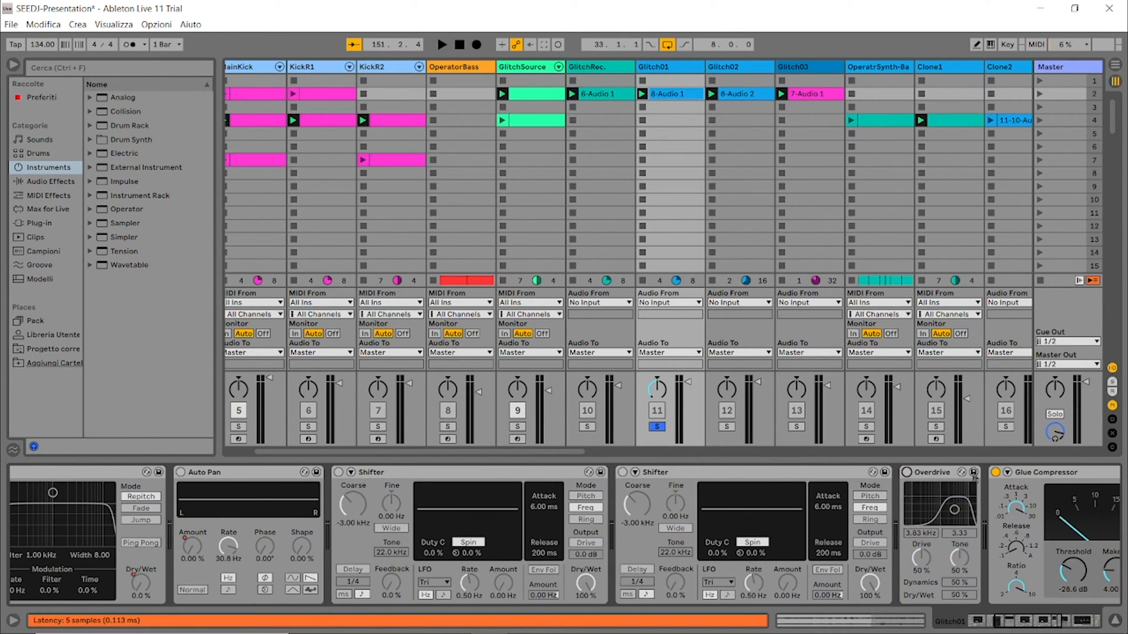
{"action": "left_click", "coordinate": [995, 472]}
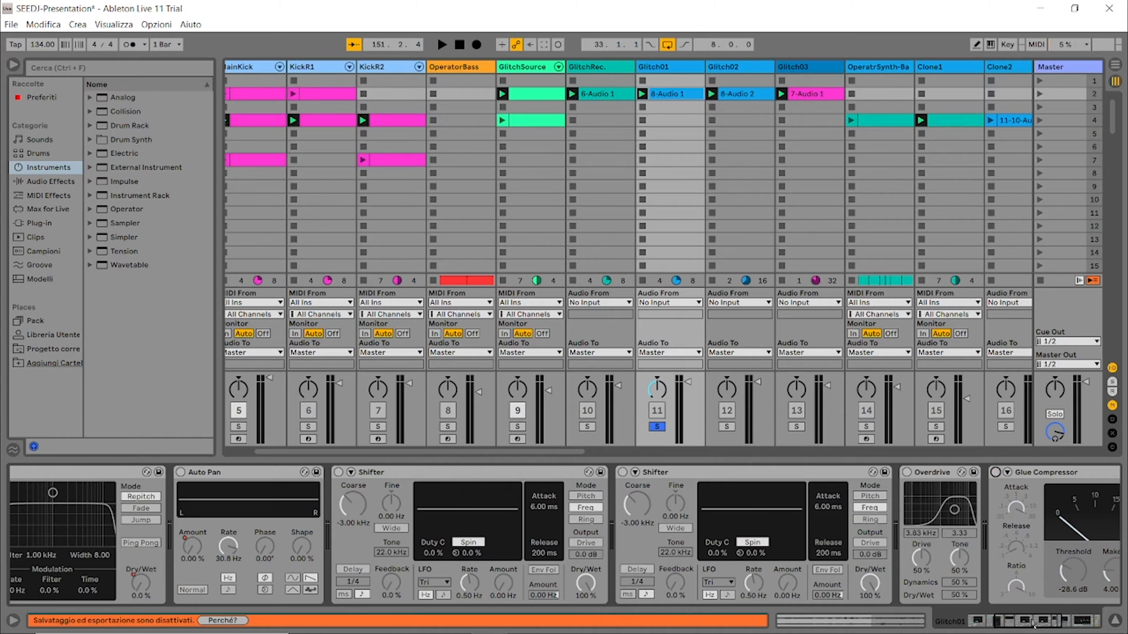
{"action": "left_click_drag", "start_coordinate": [1018, 626], "coordinate": [1088, 623]}
{"action": "left_click", "coordinate": [599, 473]}
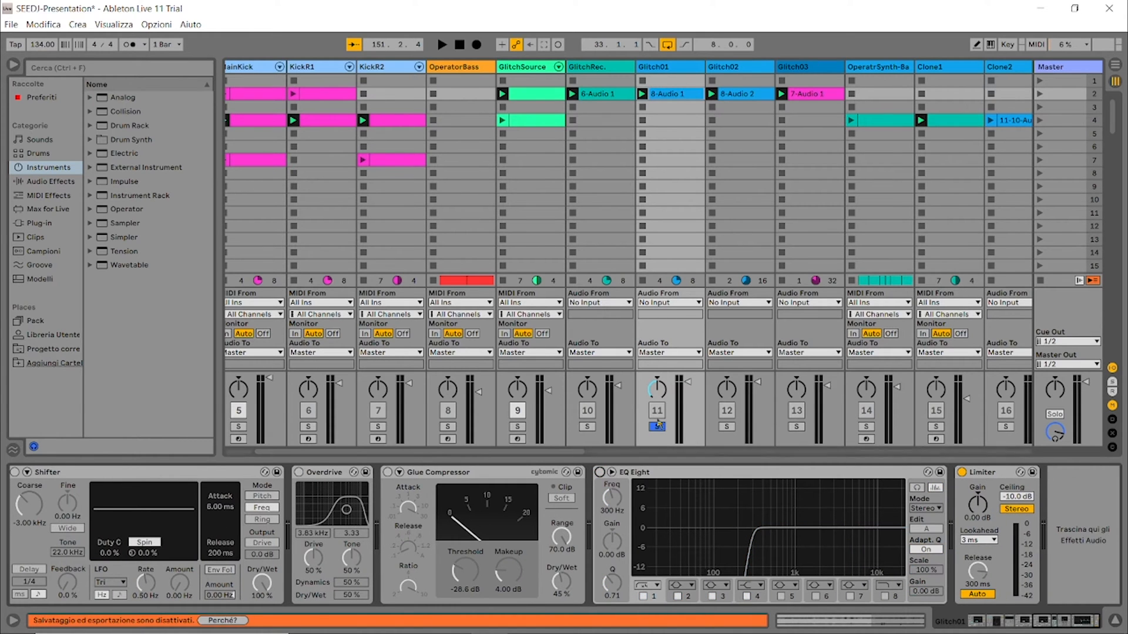
Step: Play the soloed Glitch01 track without its effects and reopen the 8-Audio 1 clip
{"action": "key", "text": "space"}
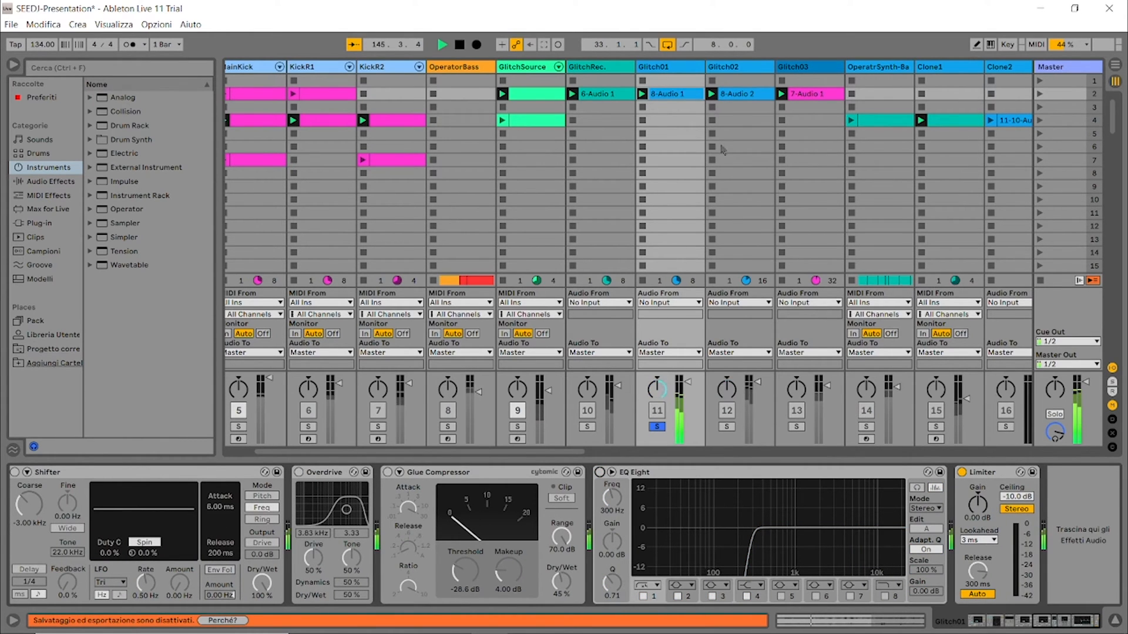
{"action": "double_click", "coordinate": [681, 95]}
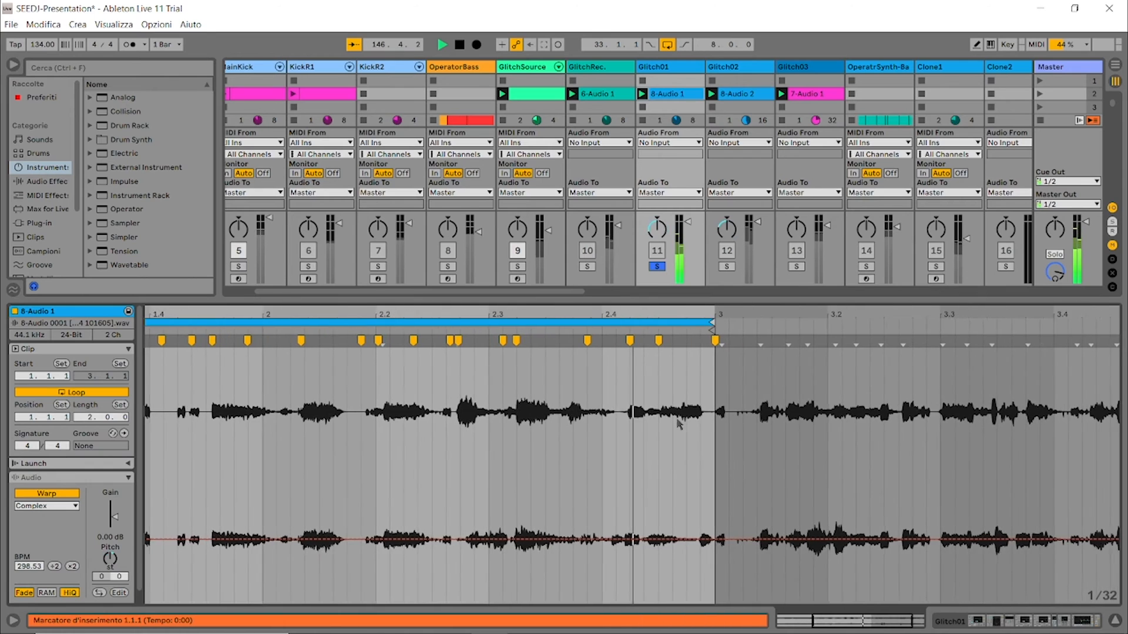
{"action": "key", "text": "space"}
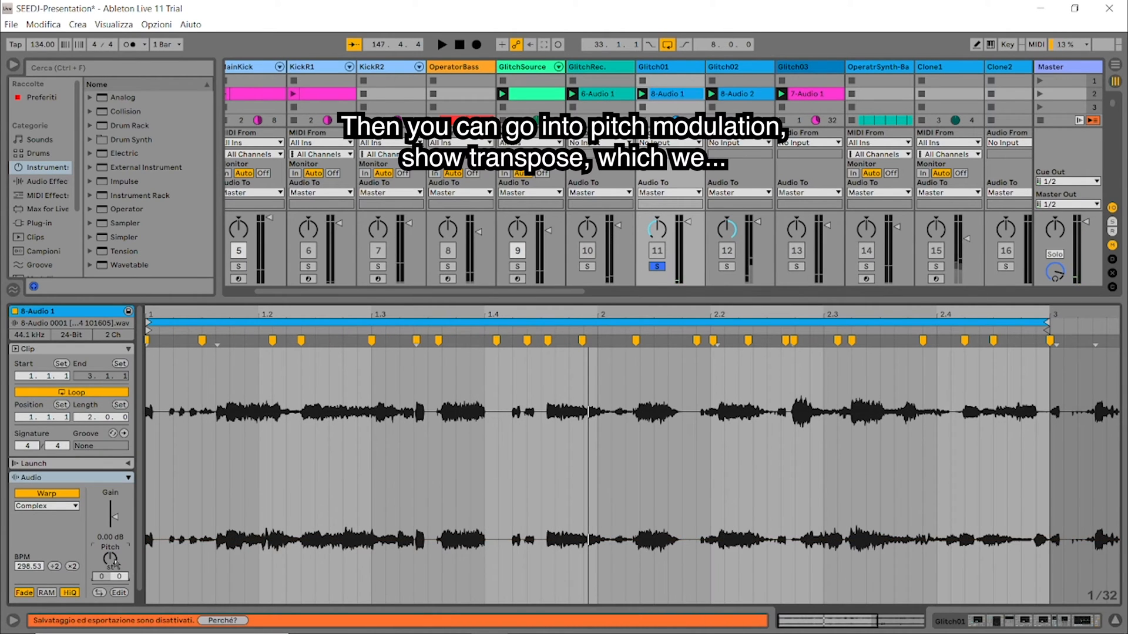
Step: Show the clip's Transposition envelope with its random pitch steps and play the clip to hear it
{"action": "scroll", "coordinate": [74, 478], "scroll_direction": "down", "scroll_amount": 1}
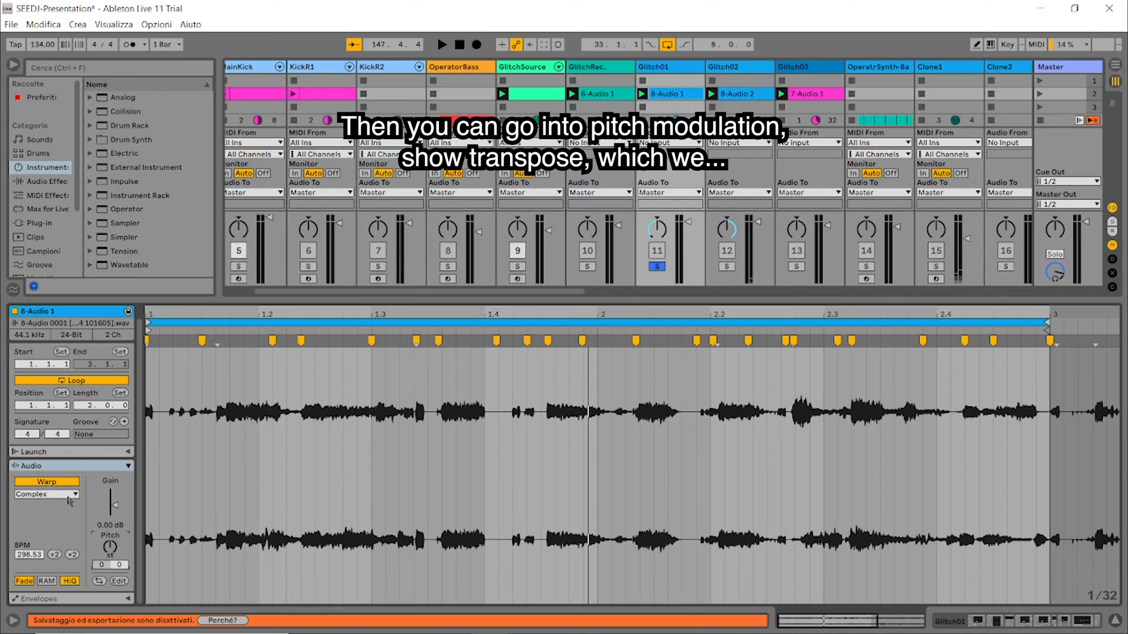
{"action": "left_click", "coordinate": [60, 599]}
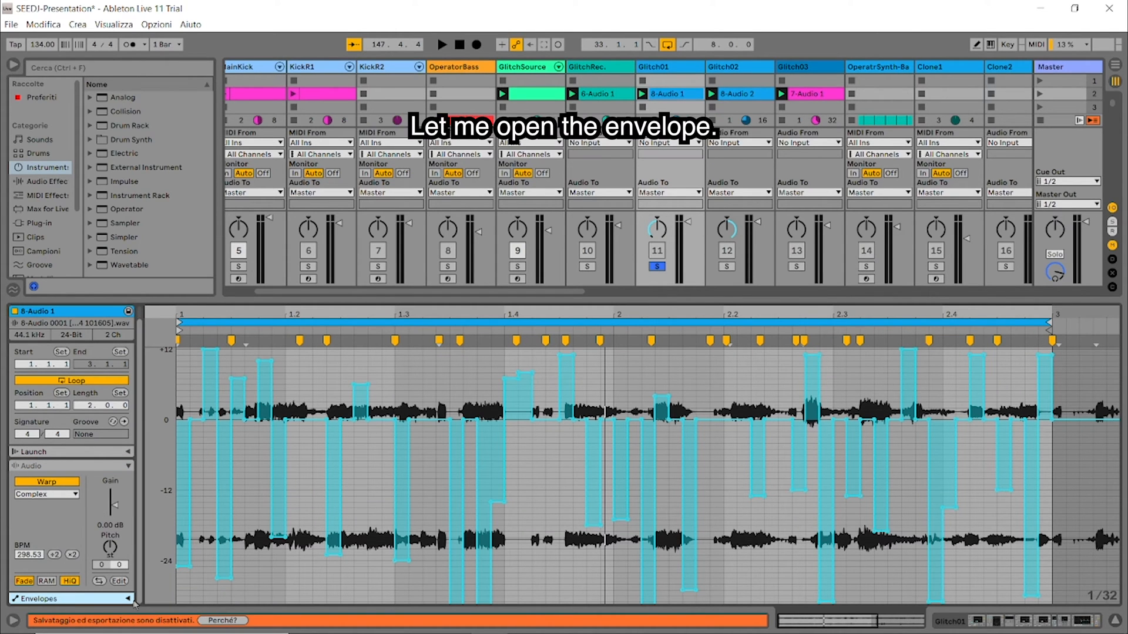
{"action": "left_click", "coordinate": [112, 599]}
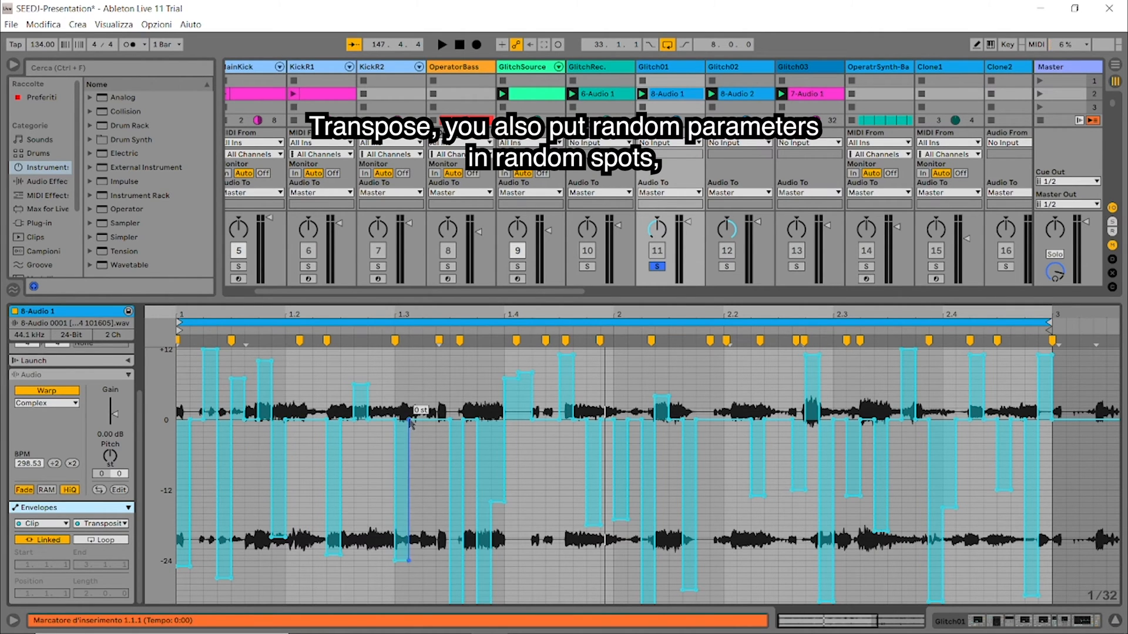
{"action": "key", "text": "space"}
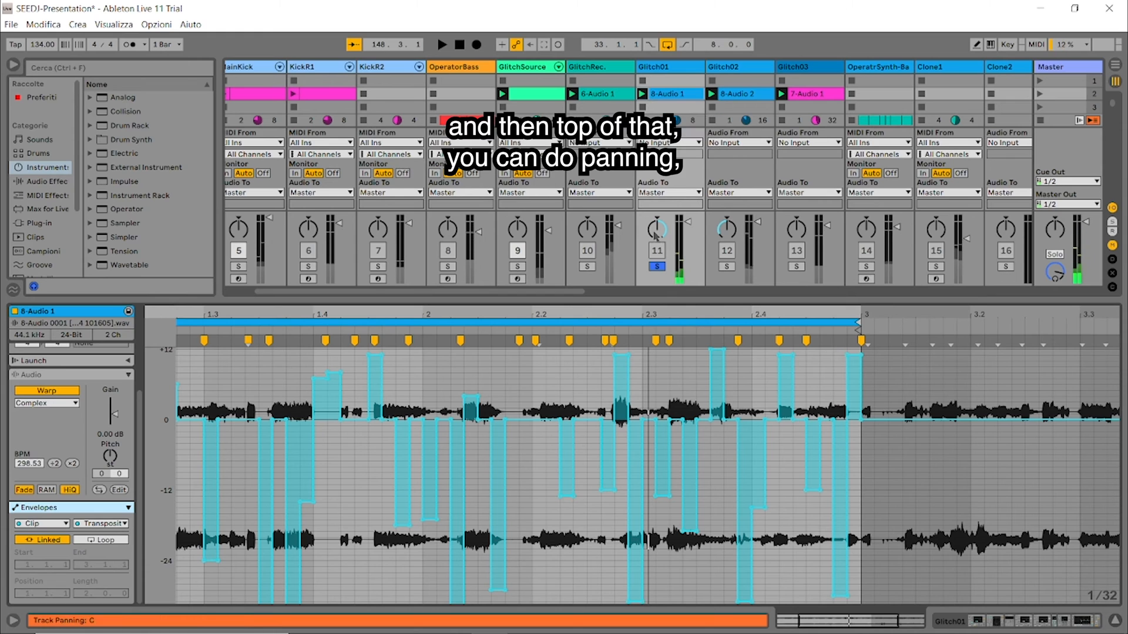
Step: Play Glitch01 while looking at its Track Panning options, and return to the track's device chain
{"action": "left_click", "coordinate": [663, 69]}
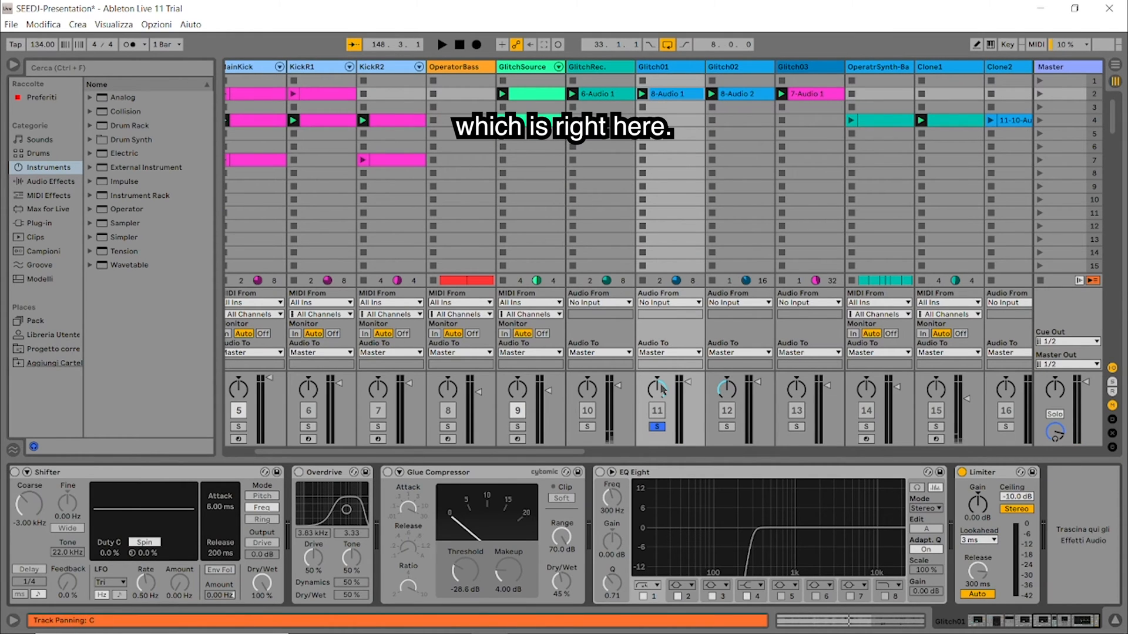
{"action": "key", "text": "space"}
{"action": "right_click", "coordinate": [662, 390]}
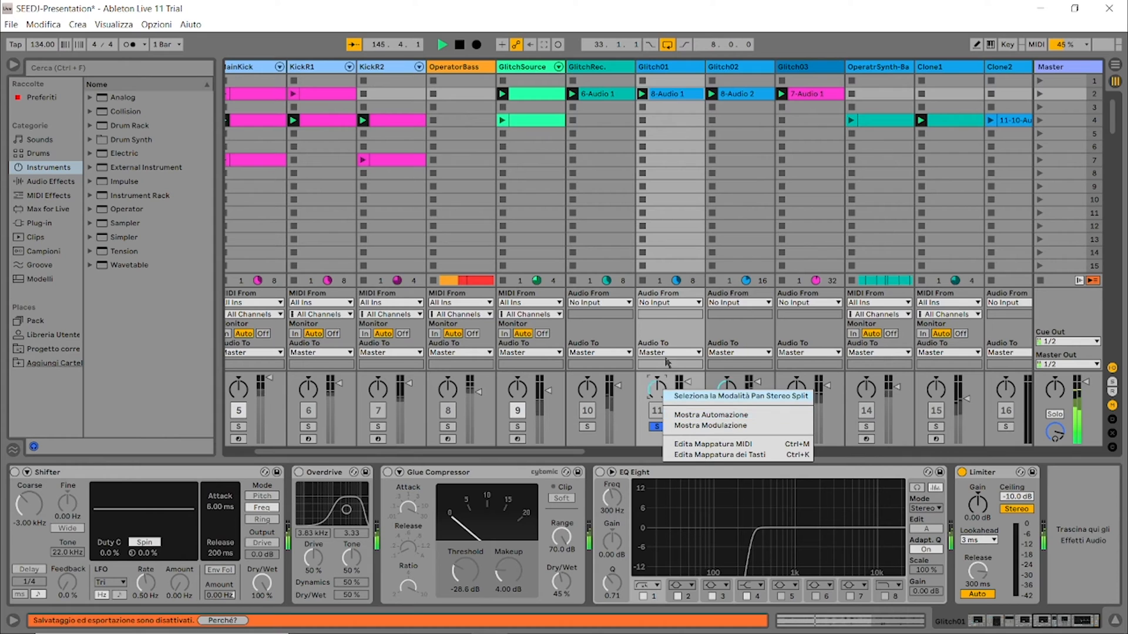
{"action": "left_click", "coordinate": [662, 69]}
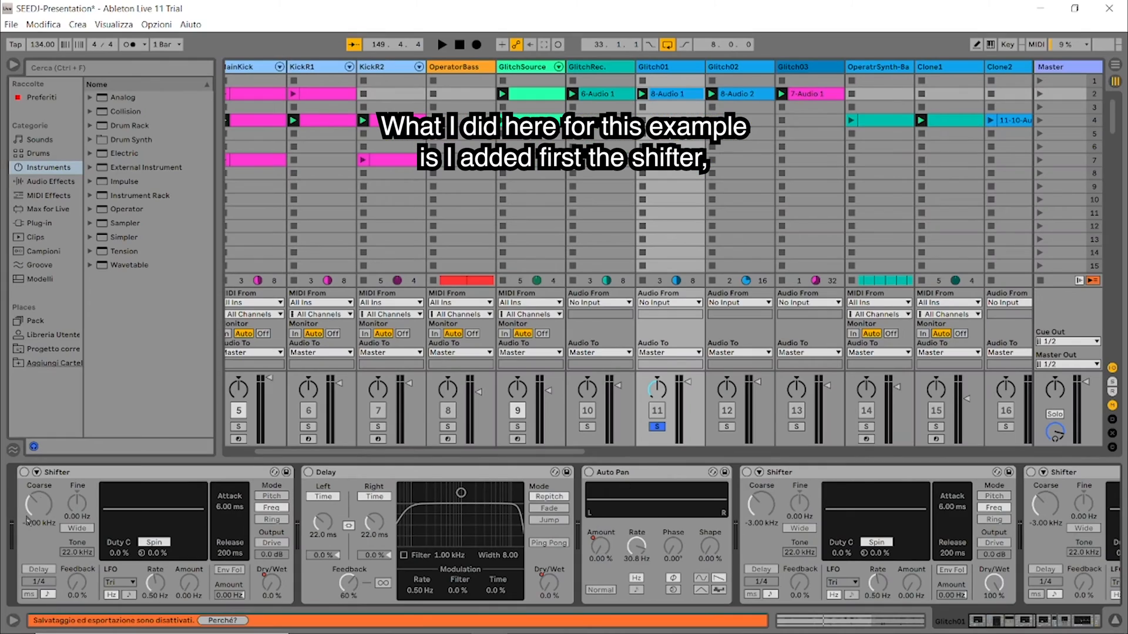
Step: Switch on the first Shifter and the Delay on Glitch01 and play the track through them
{"action": "left_click", "coordinate": [24, 472]}
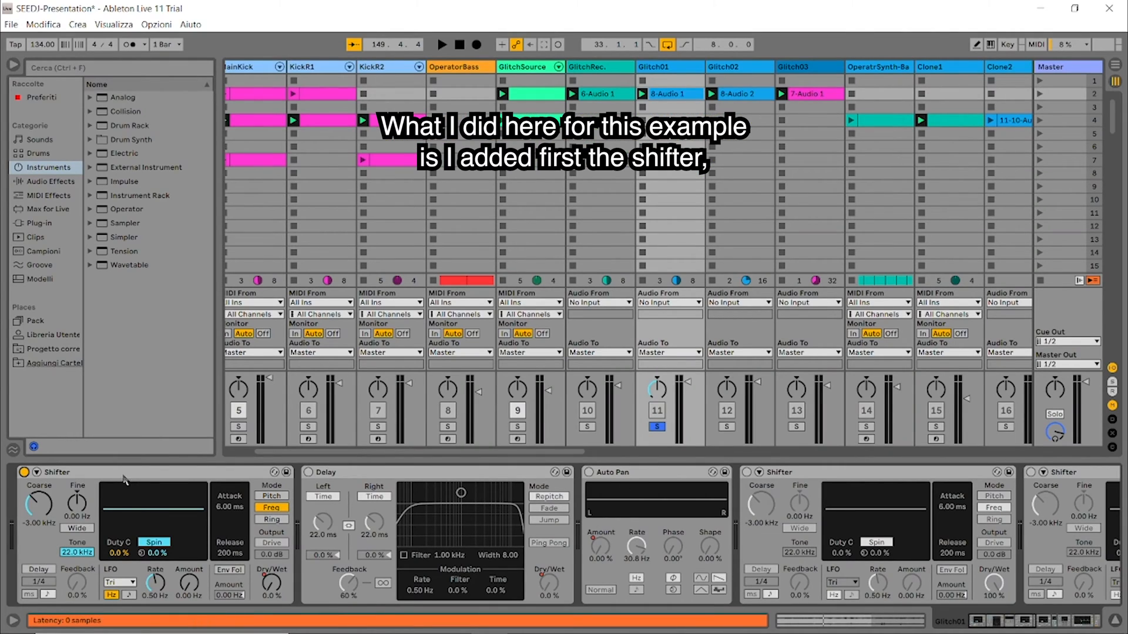
{"action": "left_click", "coordinate": [129, 475]}
{"action": "key", "text": "space"}
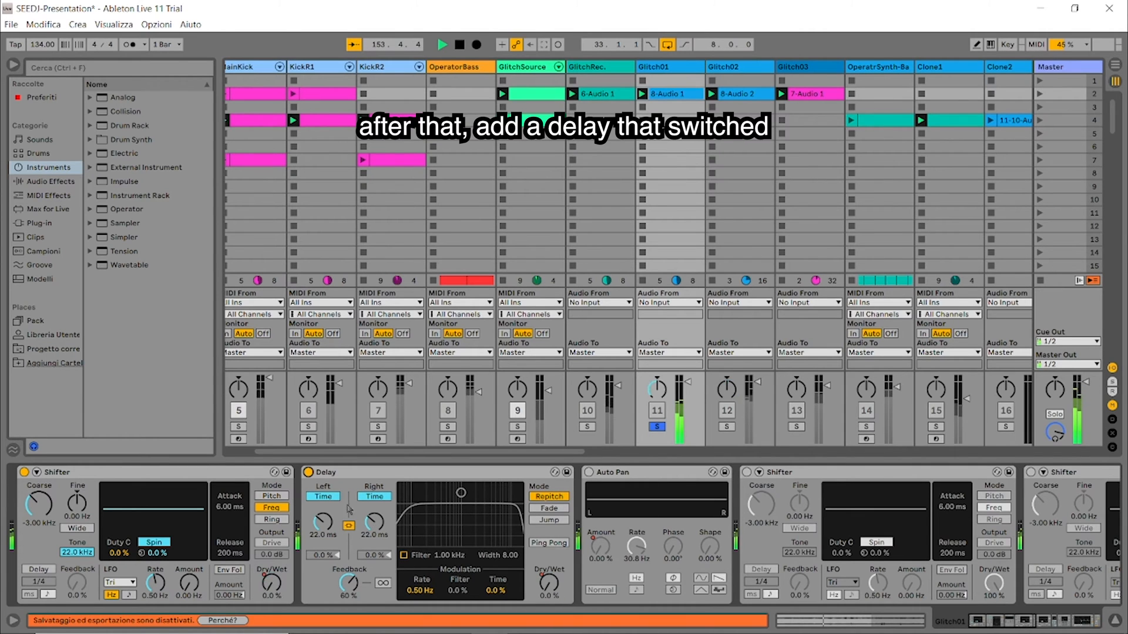
{"action": "left_click", "coordinate": [330, 499]}
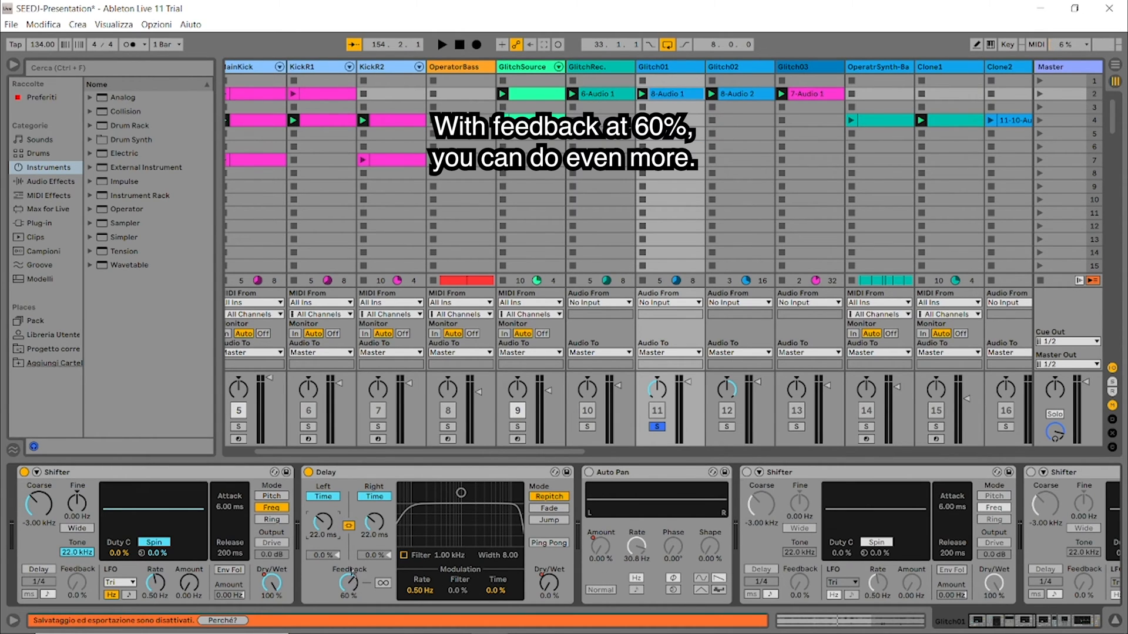
Step: Try the Delay's Feedback at 95% during playback and reduce it to 72%
{"action": "left_click_drag", "start_coordinate": [357, 592], "coordinate": [357, 588]}
{"action": "key", "text": "space"}
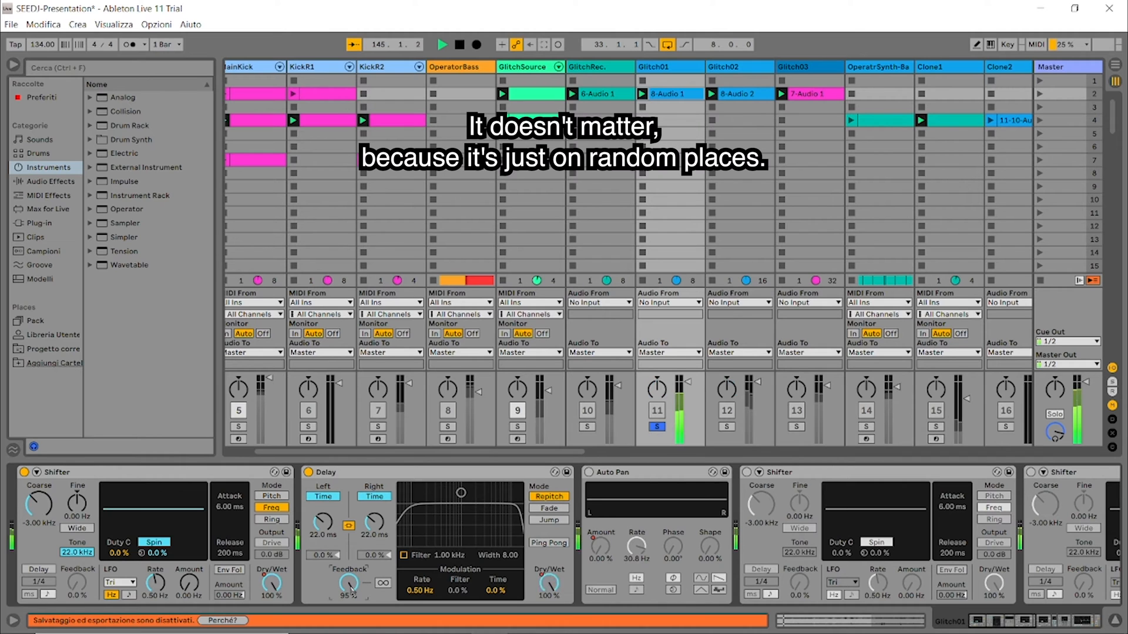
{"action": "left_click_drag", "start_coordinate": [345, 590], "coordinate": [344, 617]}
{"action": "key", "text": "space"}
Step: Show the Delay's Dry/Wet modulation and automation envelopes in the 8-Audio 1 clip and play the clip
{"action": "right_click", "coordinate": [552, 589]}
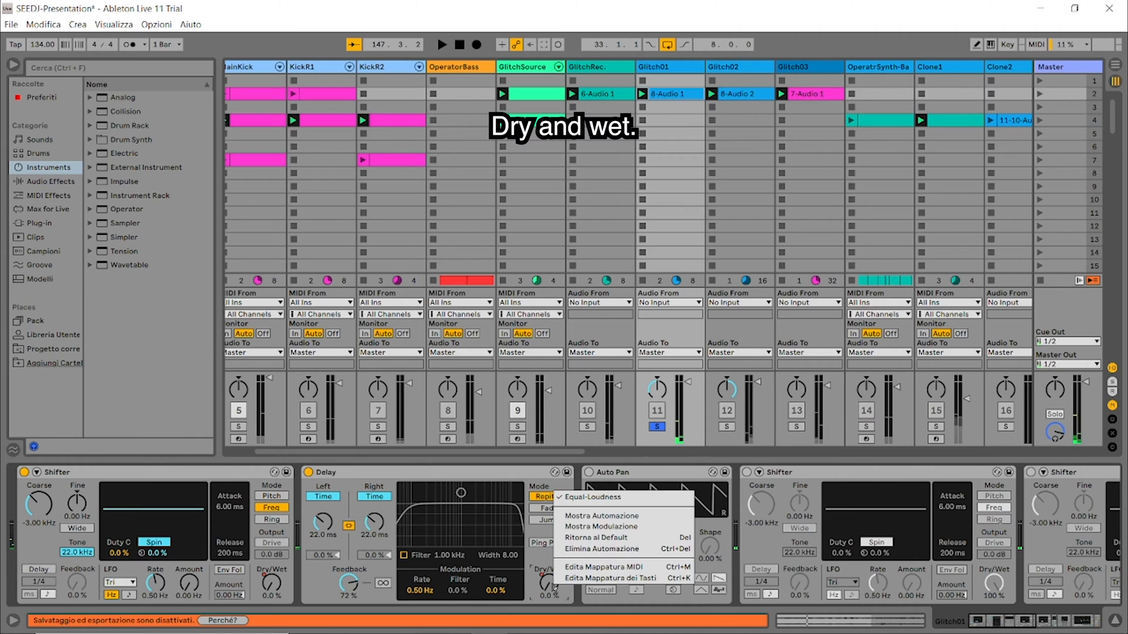
{"action": "left_click", "coordinate": [611, 527]}
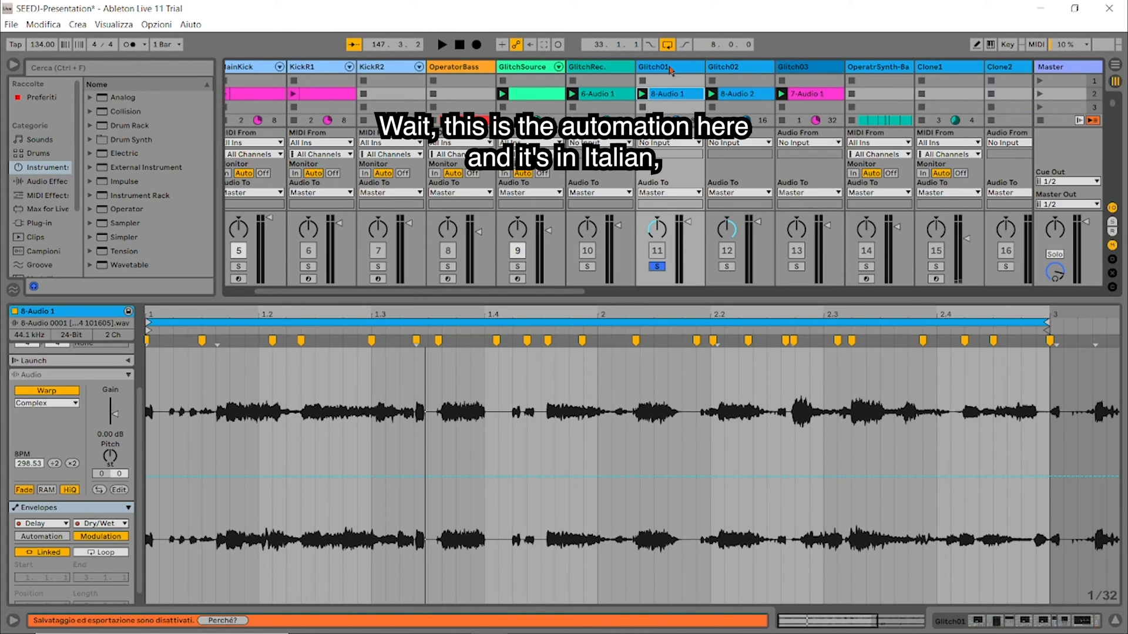
{"action": "left_click", "coordinate": [670, 70]}
{"action": "right_click", "coordinate": [556, 586]}
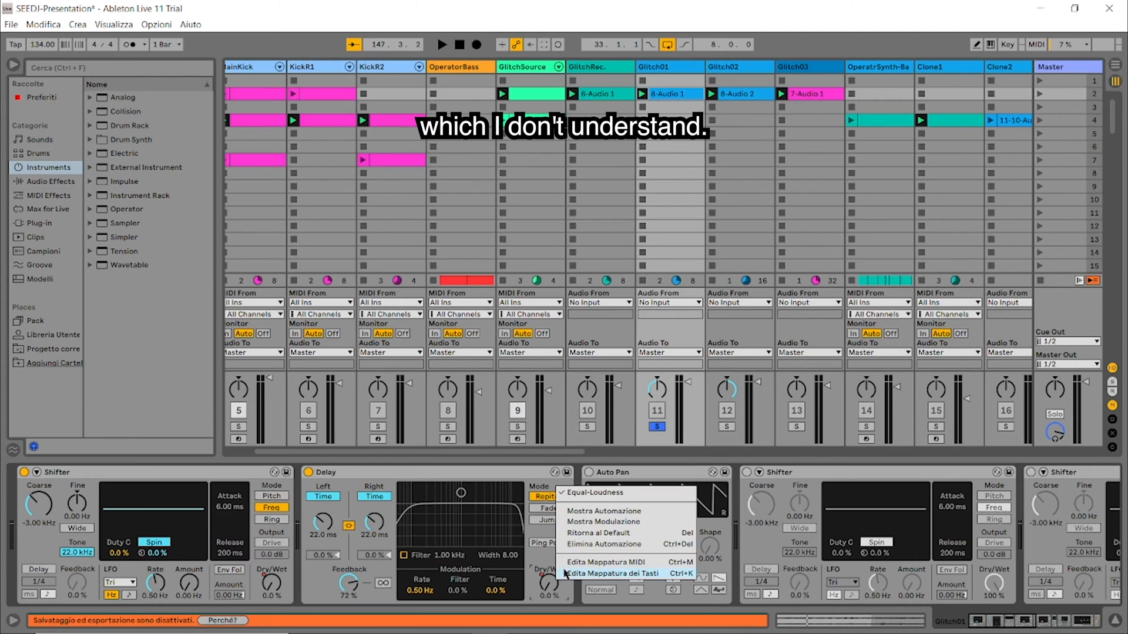
{"action": "left_click", "coordinate": [629, 512]}
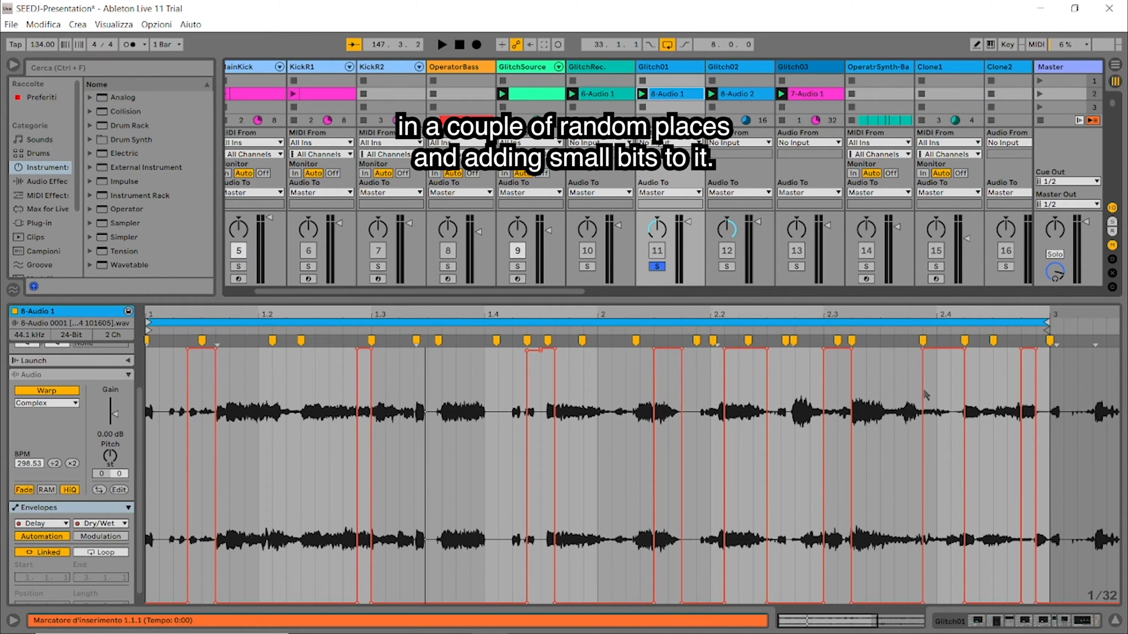
{"action": "key", "text": "space"}
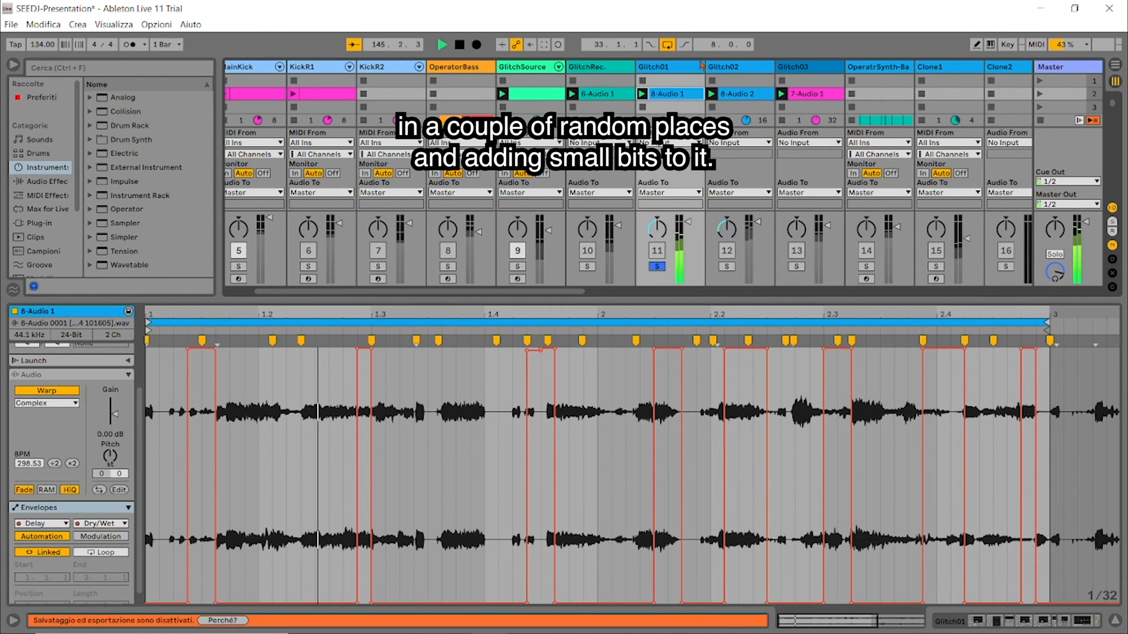
Step: Play Glitch01 with different Delay Feedback amounts, try Ping Pong and set the Feedback to 86%
{"action": "left_click", "coordinate": [670, 66]}
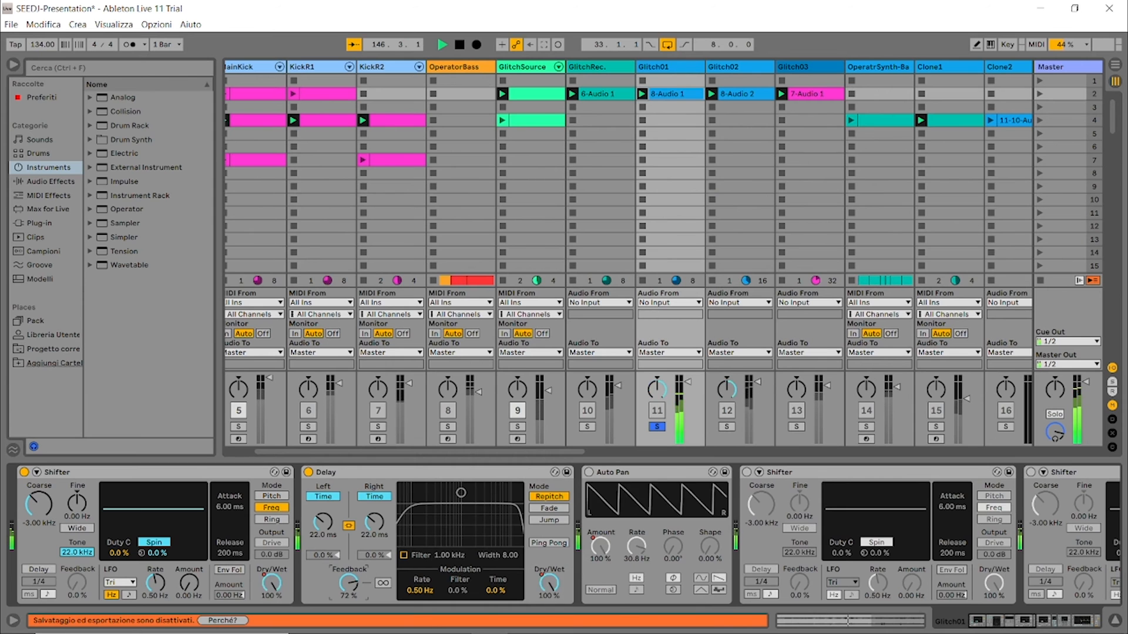
{"action": "left_click_drag", "start_coordinate": [351, 589], "coordinate": [354, 585]}
{"action": "key", "text": "space"}
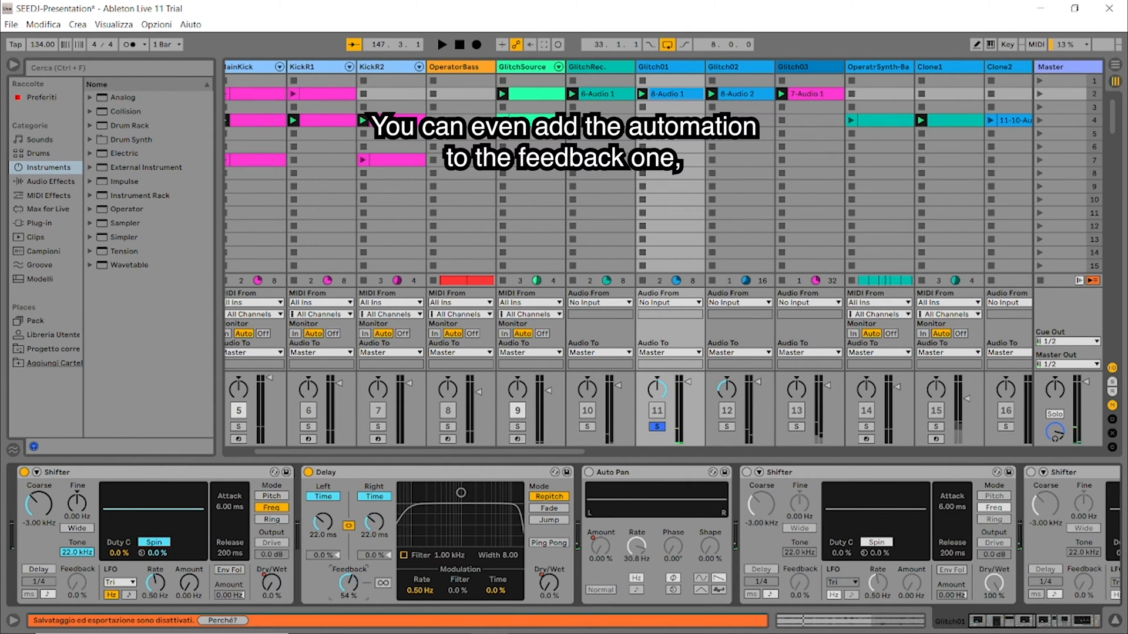
{"action": "key", "text": "space"}
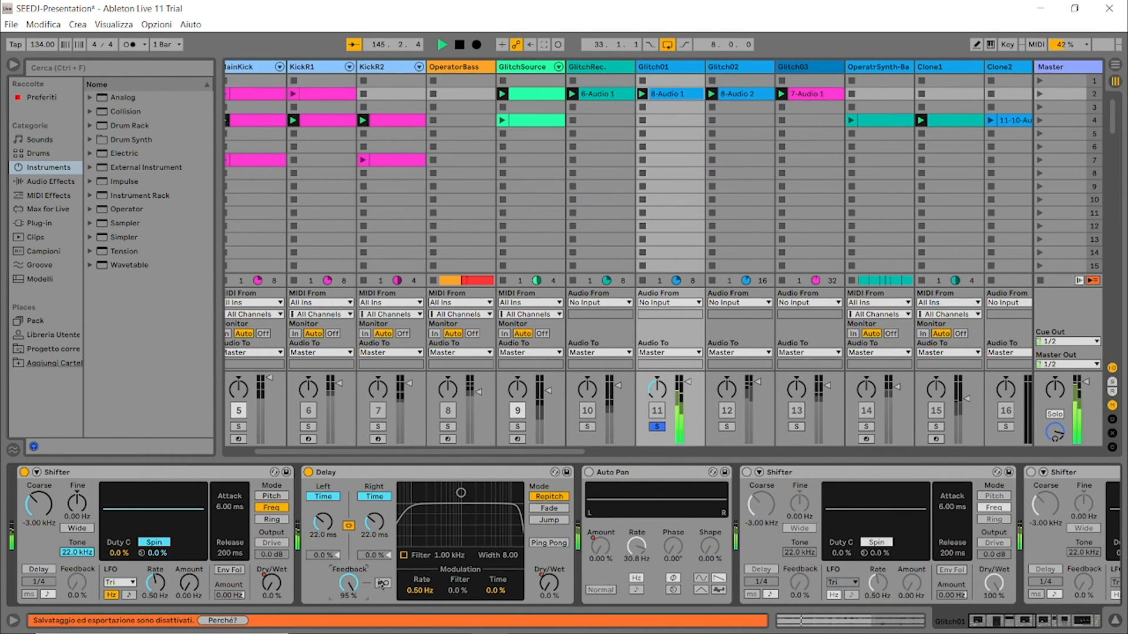
{"action": "left_click", "coordinate": [549, 543]}
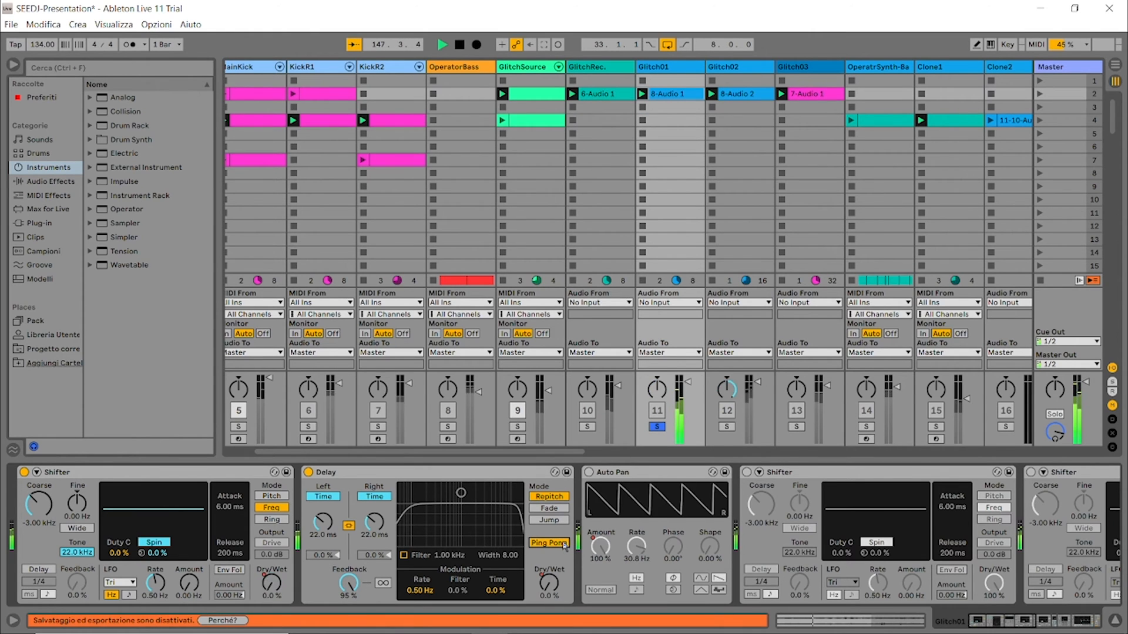
{"action": "left_click_drag", "start_coordinate": [348, 583], "coordinate": [349, 584]}
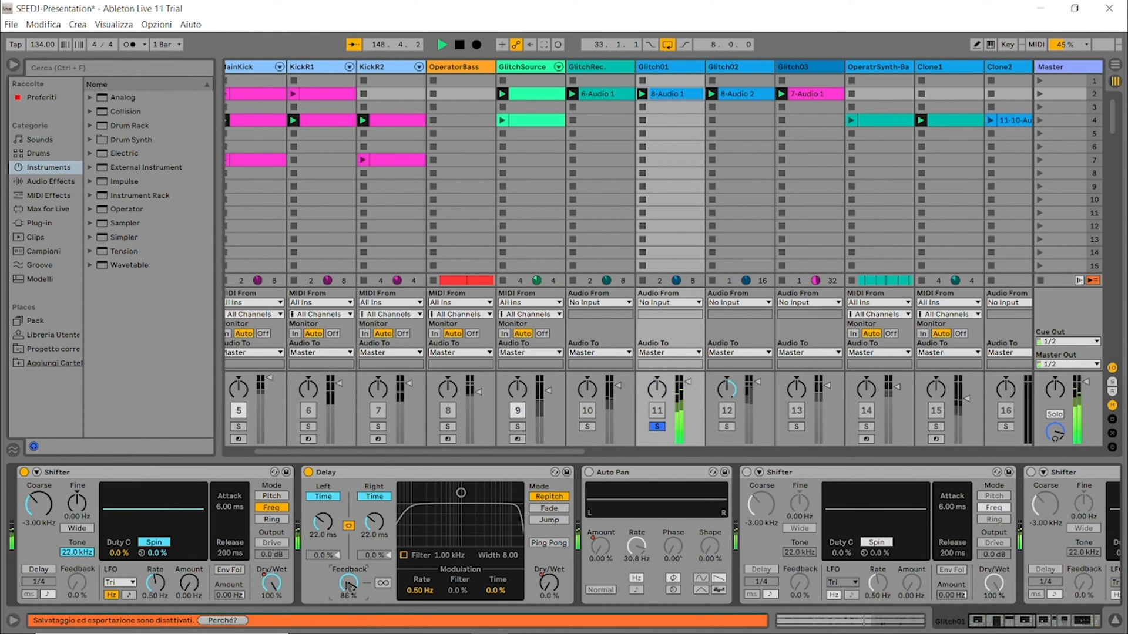
Step: Switch on the Auto Pan and the second Shifter on Glitch01 and play the track through them
{"action": "left_click", "coordinate": [590, 472]}
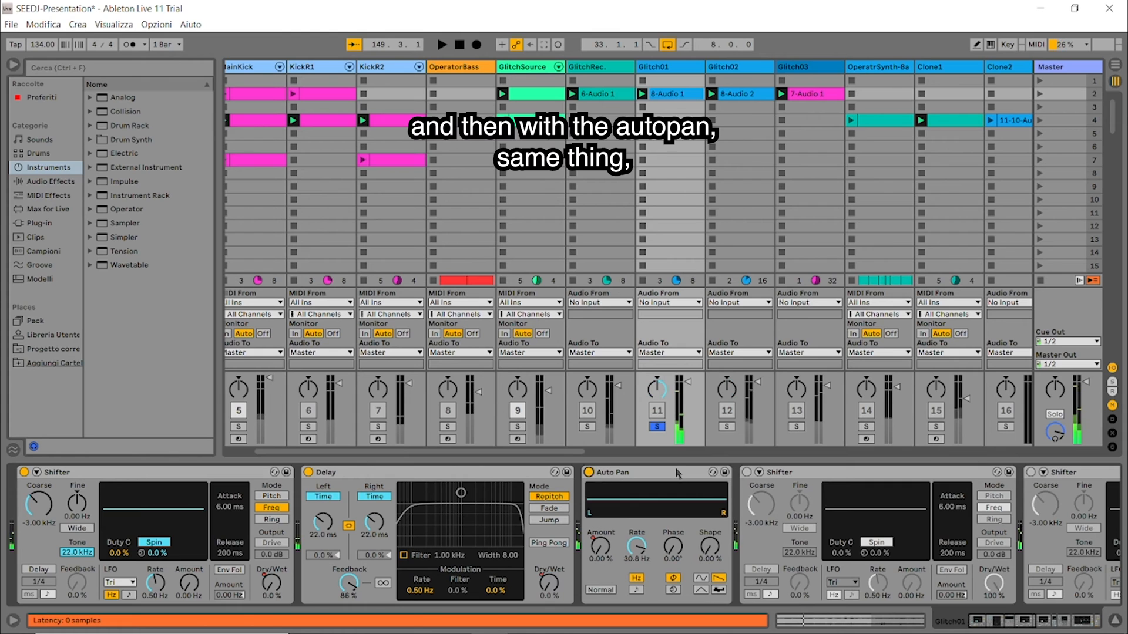
{"action": "key", "text": "space"}
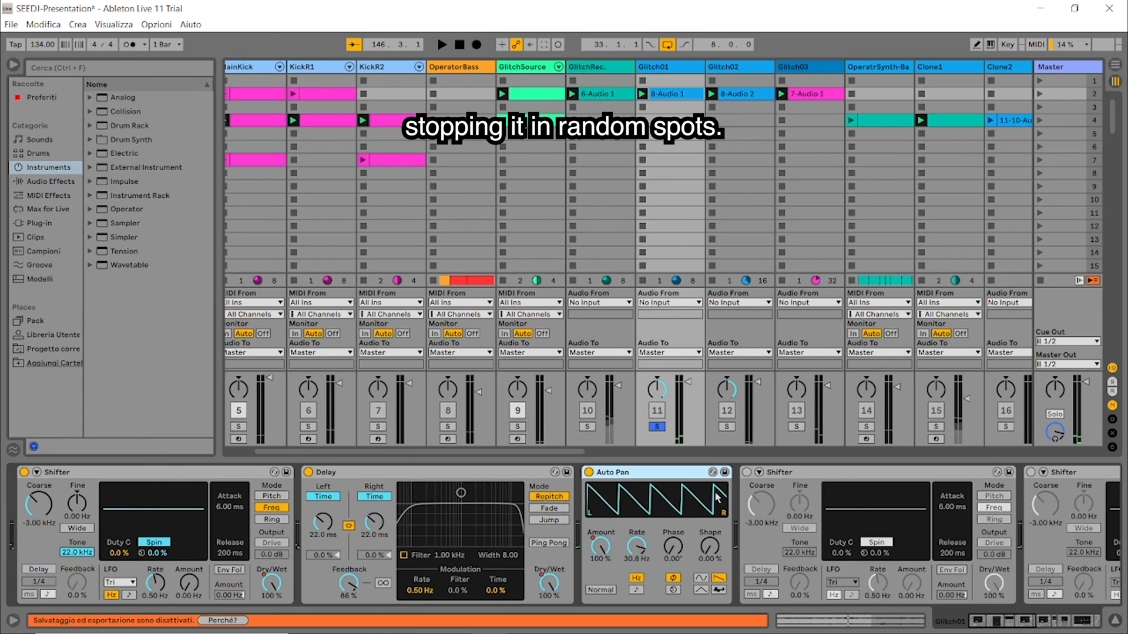
{"action": "left_click", "coordinate": [747, 473]}
{"action": "left_click", "coordinate": [842, 476]}
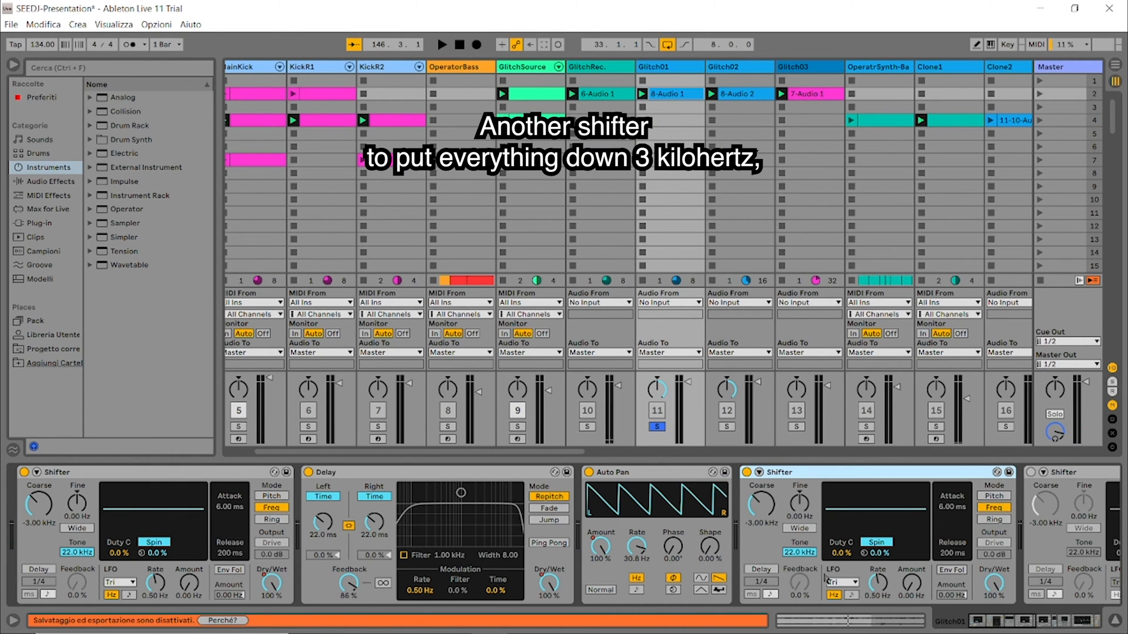
{"action": "key", "text": "space"}
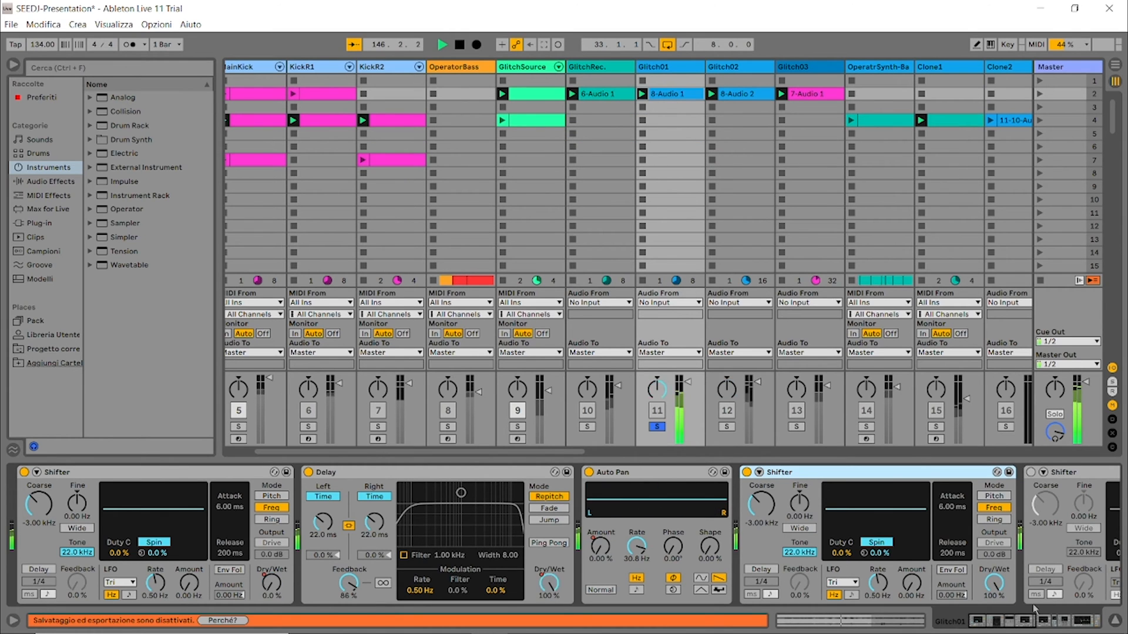
{"action": "left_click", "coordinate": [1024, 622]}
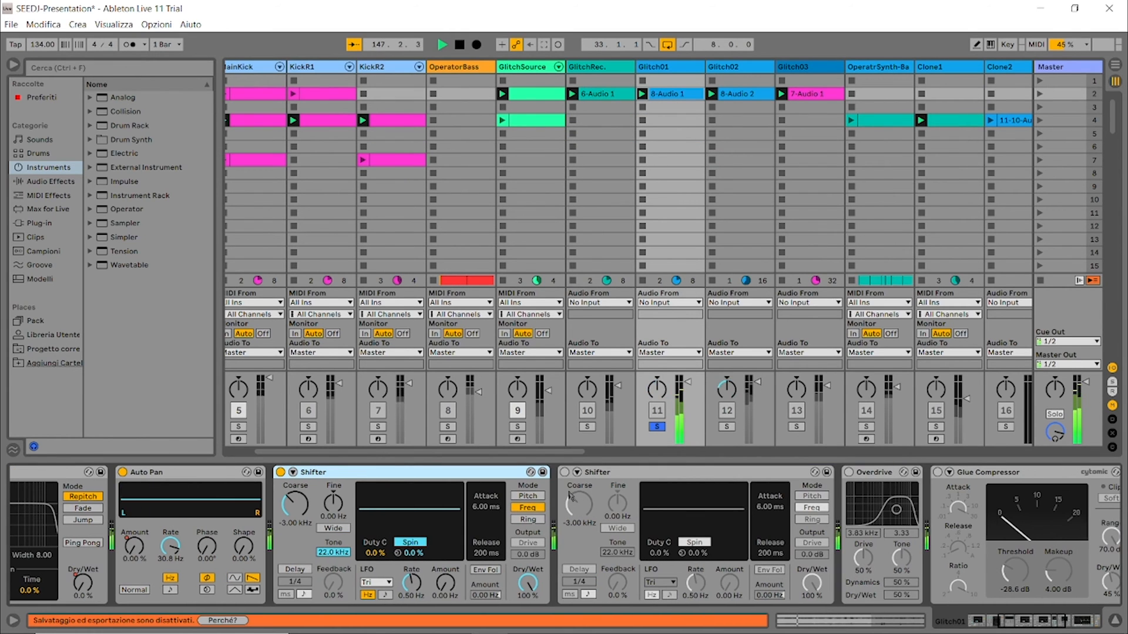
Step: Switch on the last Shifter and the Overdrive in Glitch01's effect chain during playback
{"action": "left_click", "coordinate": [565, 472]}
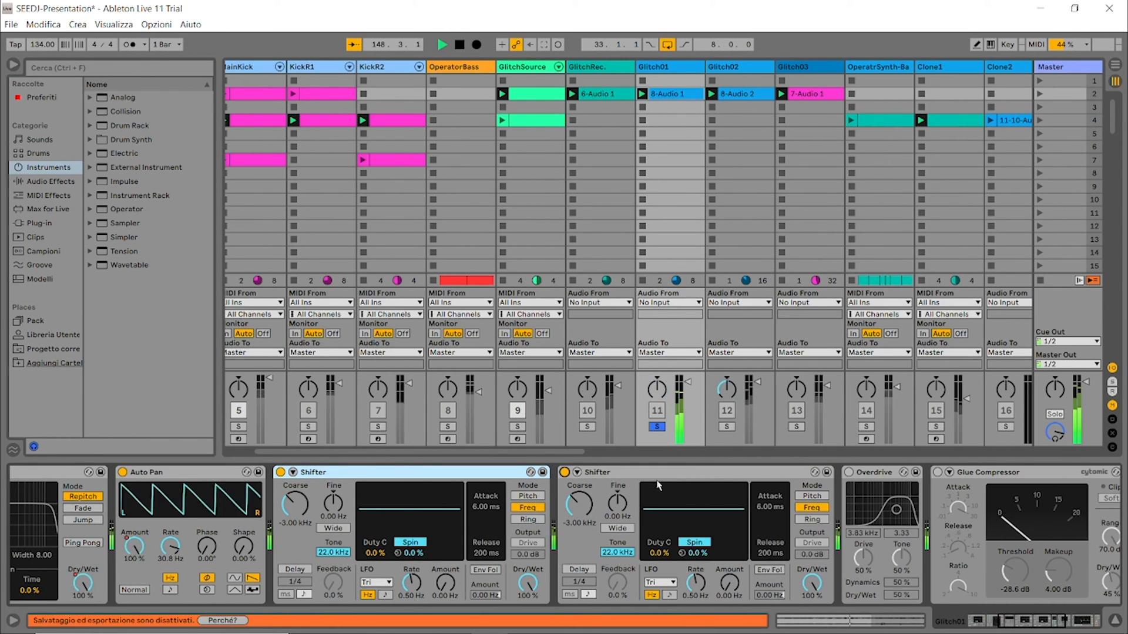
{"action": "left_click_drag", "start_coordinate": [1022, 621], "coordinate": [1034, 621]}
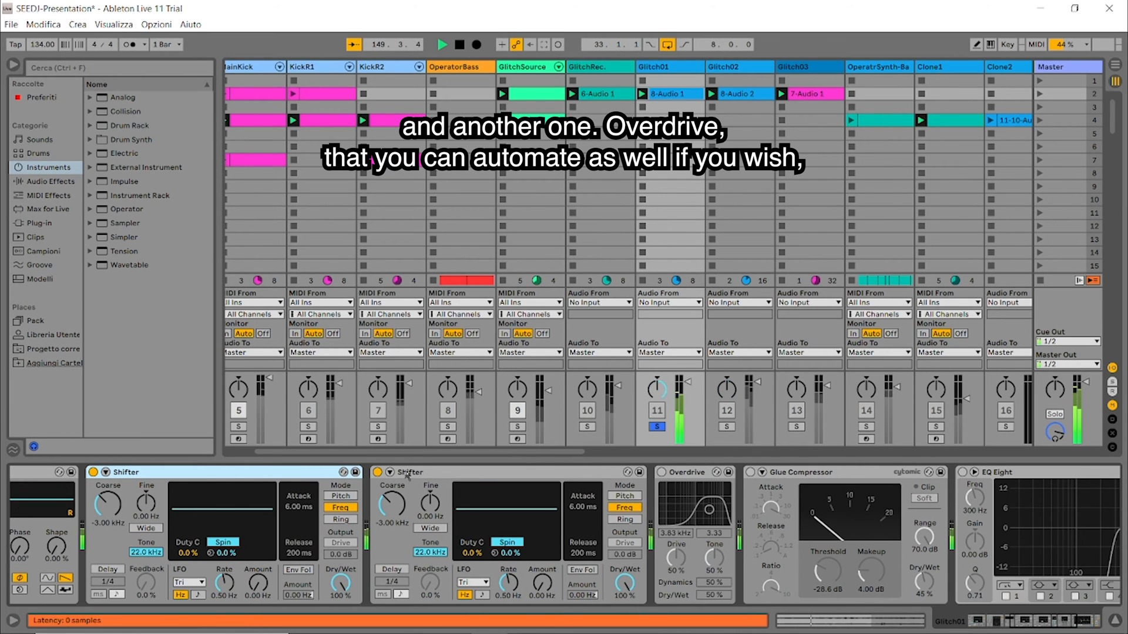
{"action": "left_click", "coordinate": [662, 472]}
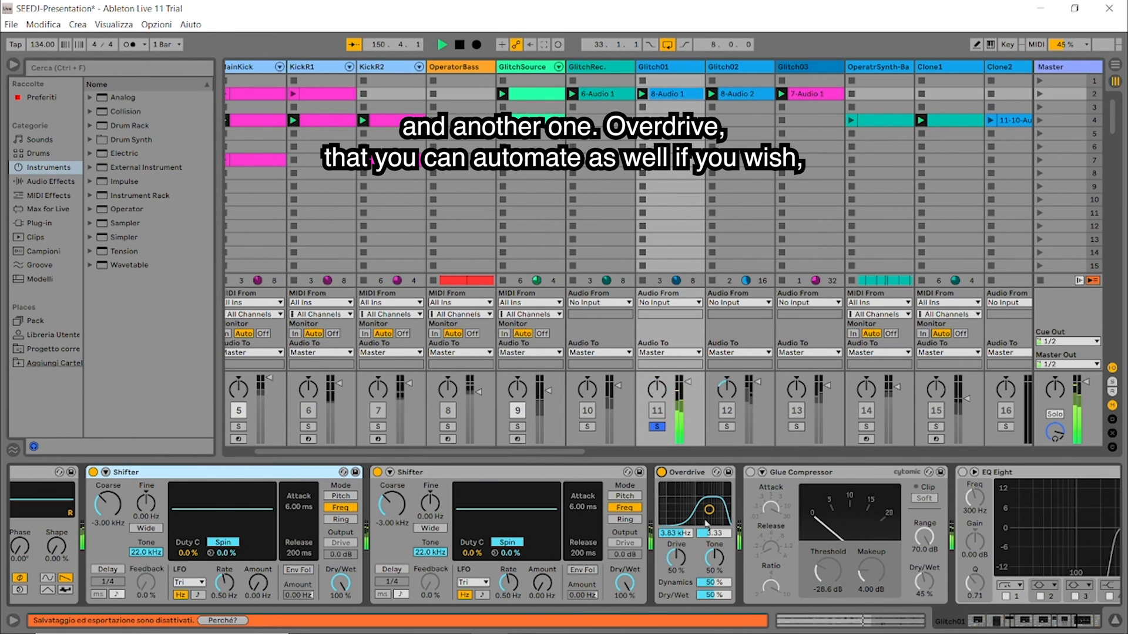
Step: Sweep the Overdrive's filter and Dry/Wet during playback, ending at 1.27 kHz, bandwidth 2.45 and 69% Dry/Wet
{"action": "left_click", "coordinate": [709, 510]}
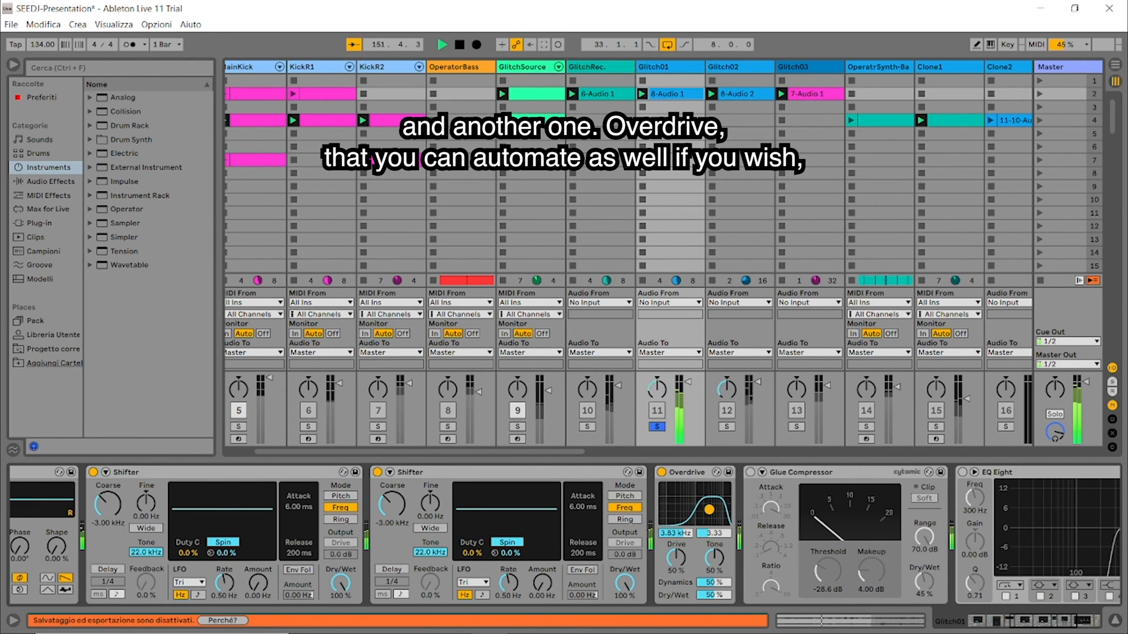
{"action": "mouse_move", "coordinate": [696, 505]}
{"action": "left_mouse_down"}
{"action": "mouse_move", "coordinate": [688, 499]}
{"action": "mouse_move", "coordinate": [712, 504]}
{"action": "mouse_move", "coordinate": [703, 520]}
{"action": "left_mouse_up"}
{"action": "left_click_drag", "start_coordinate": [723, 596], "coordinate": [706, 548]}
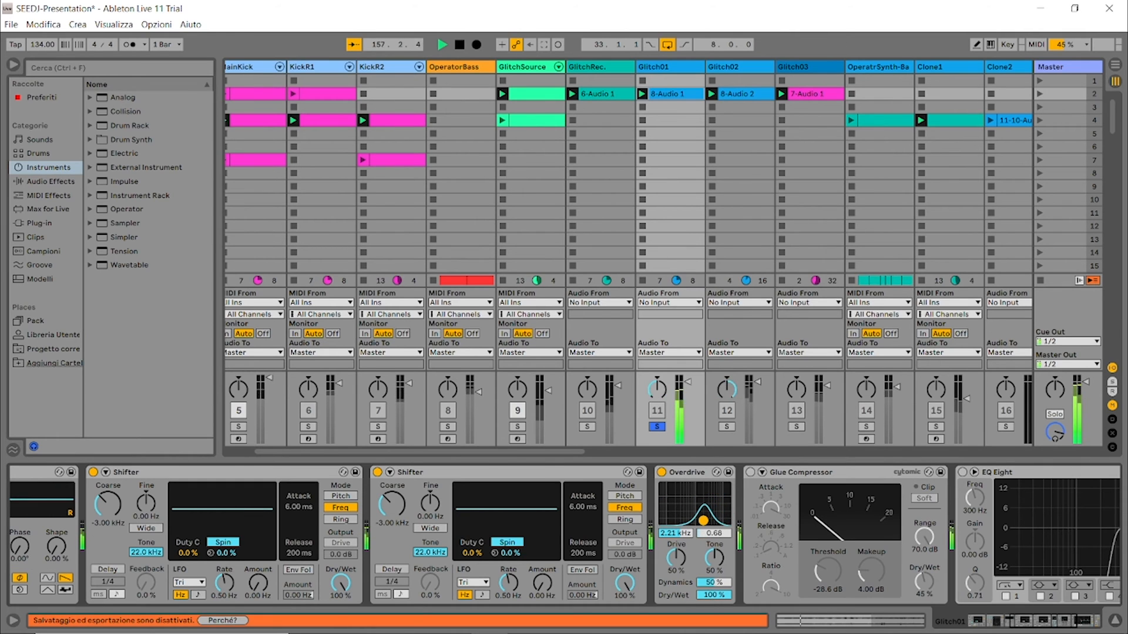
{"action": "left_click_drag", "start_coordinate": [713, 595], "coordinate": [713, 599]}
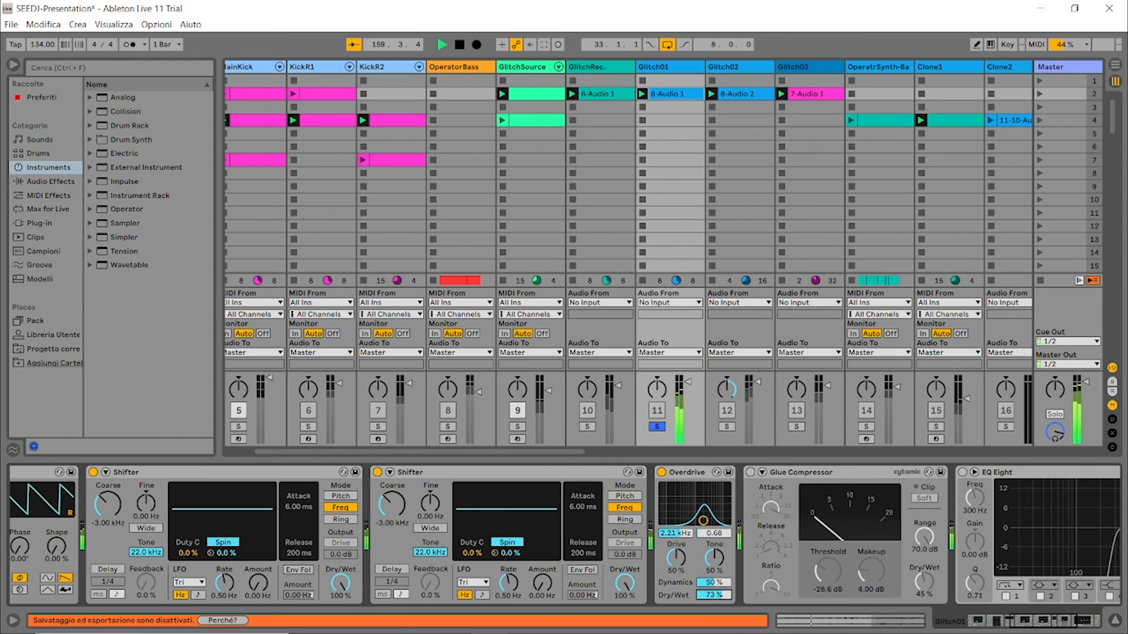
{"action": "left_click_drag", "start_coordinate": [701, 516], "coordinate": [697, 512]}
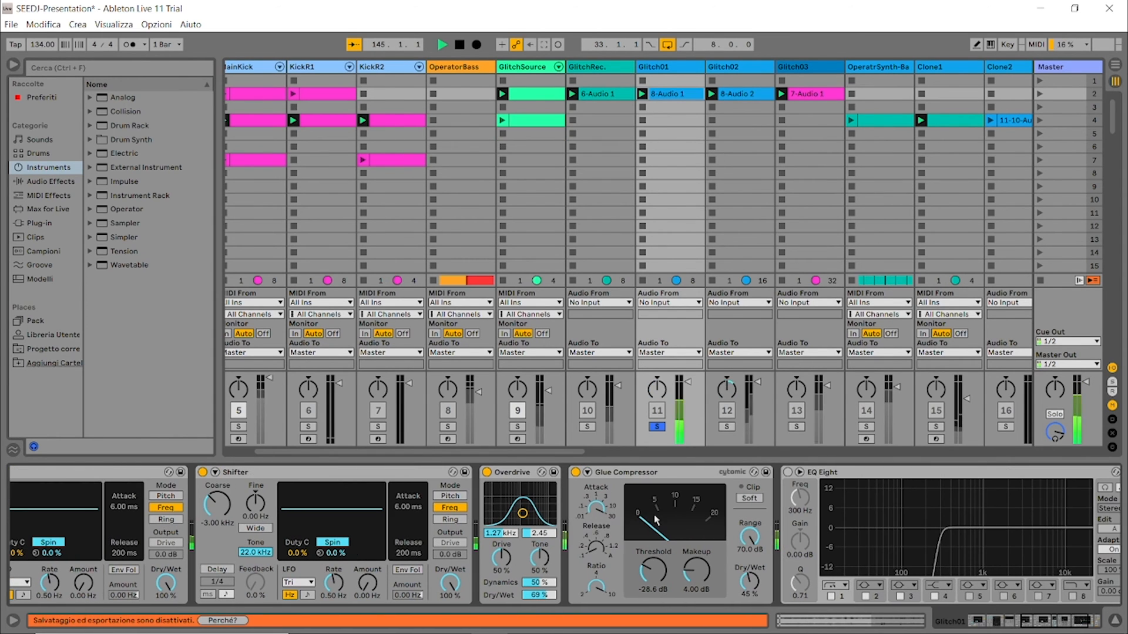
Step: Switch on Glitch01's EQ Eight, play the full chain with the Limiter's Ceiling set to -8.06 dB, and stop playback
{"action": "left_click", "coordinate": [787, 472]}
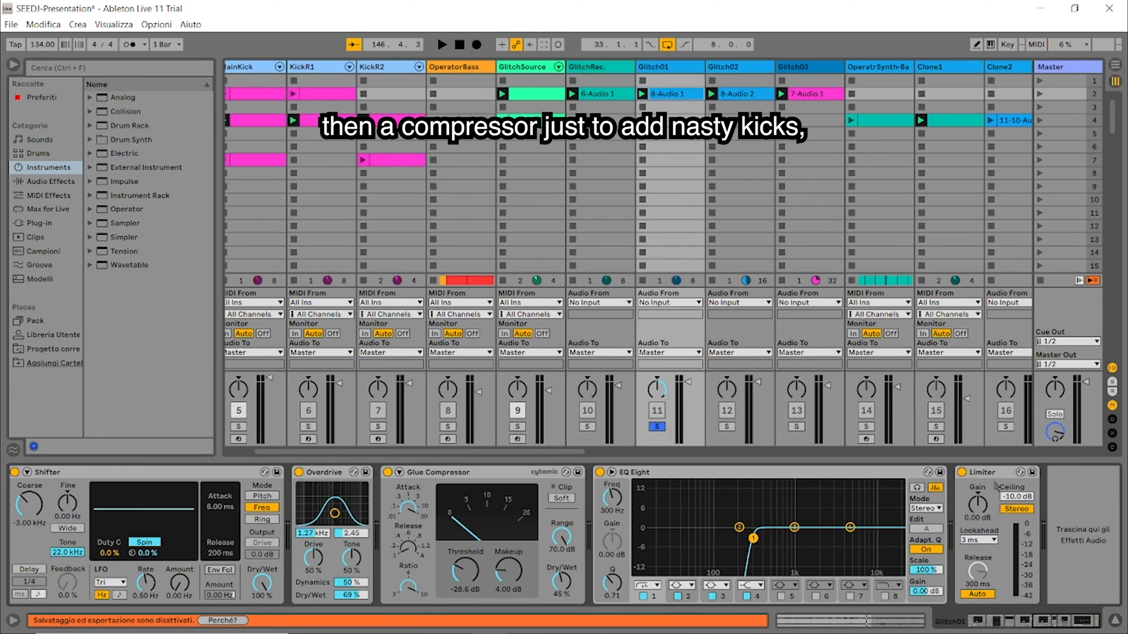
{"action": "key", "text": "space"}
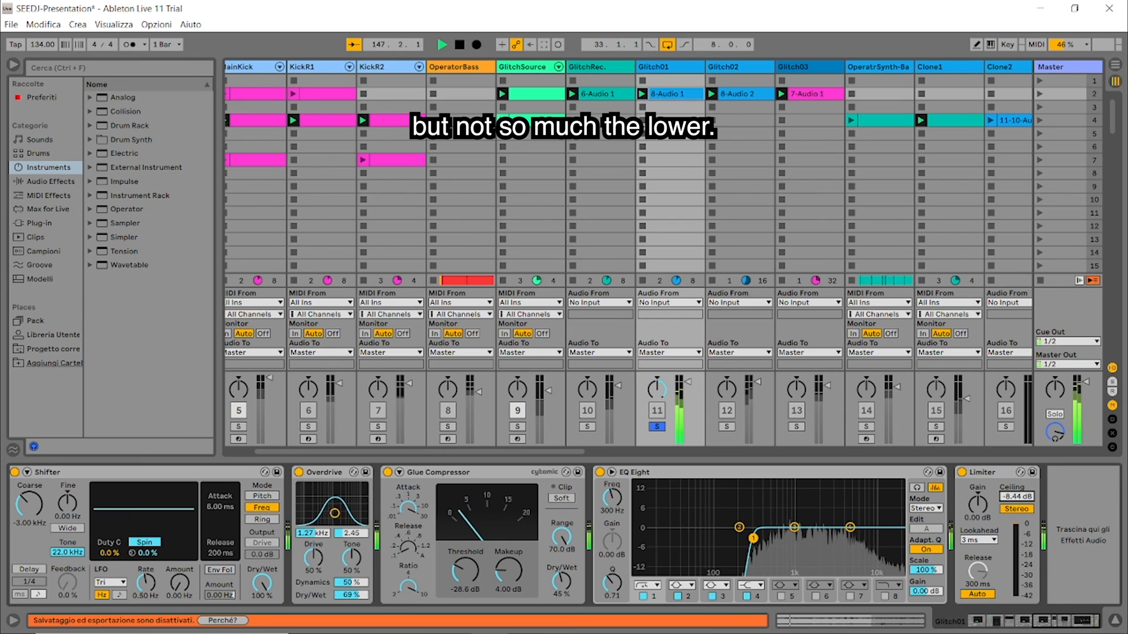
{"action": "left_click_drag", "start_coordinate": [1015, 497], "coordinate": [1010, 480]}
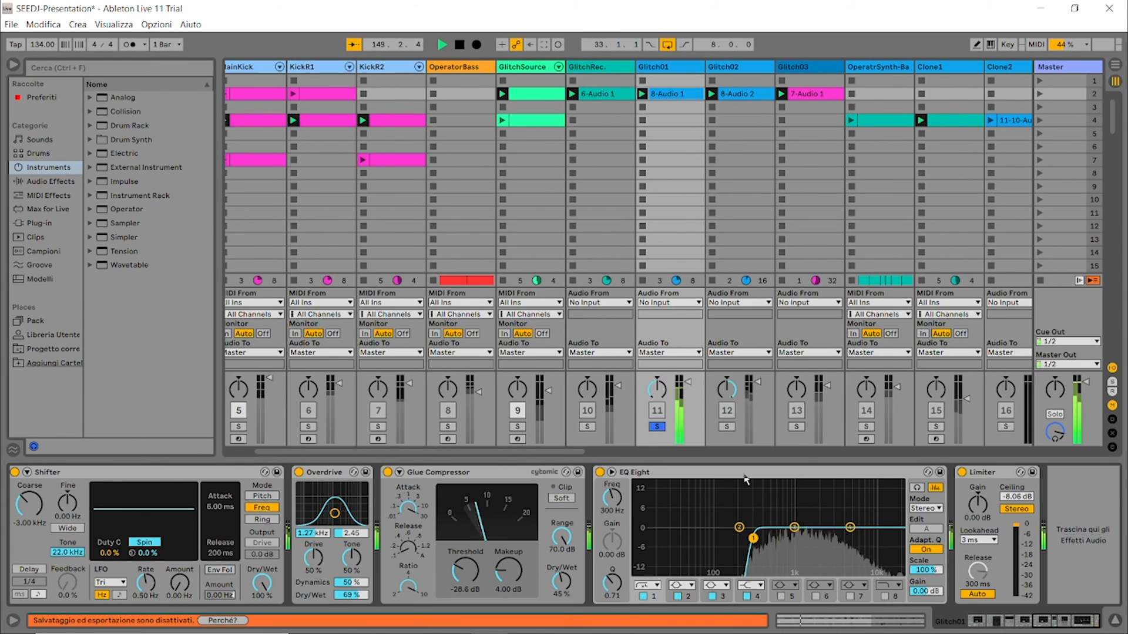
{"action": "key", "text": "space"}
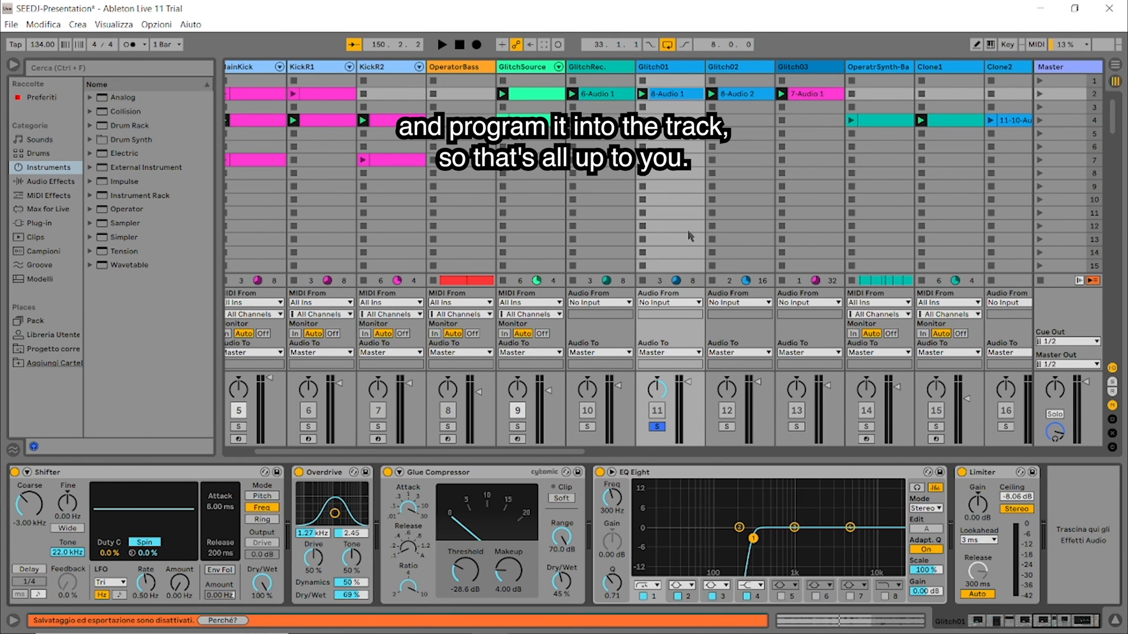
Step: Show the devices on the GlitchRec. track and the drum rack on the GlitchSource track
{"action": "left_click", "coordinate": [625, 70]}
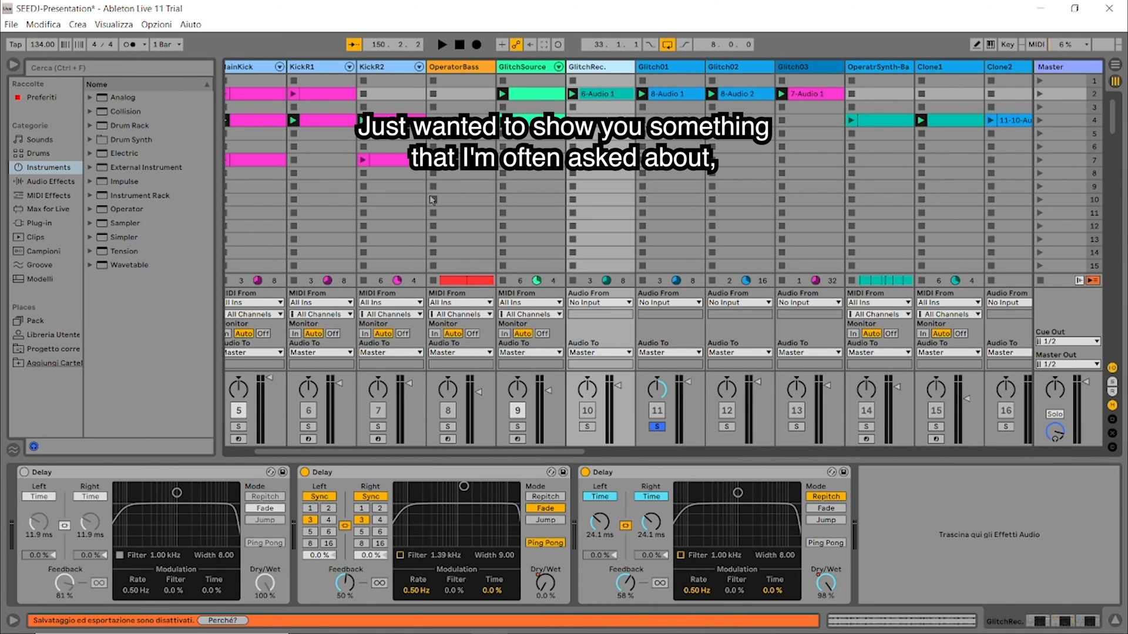
{"action": "left_click", "coordinate": [533, 67]}
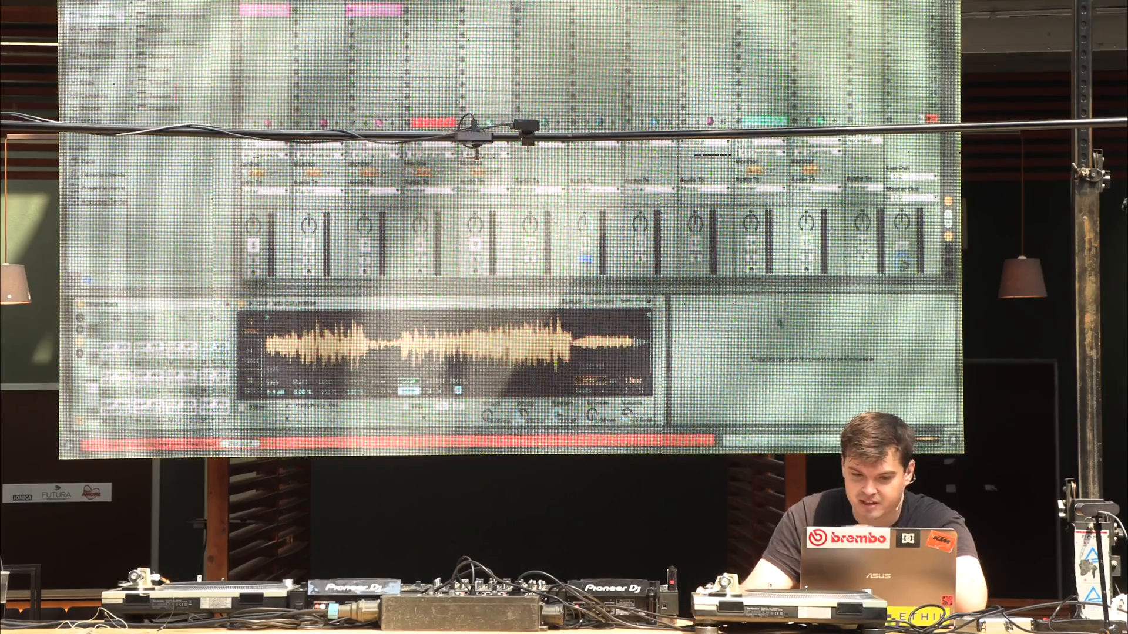